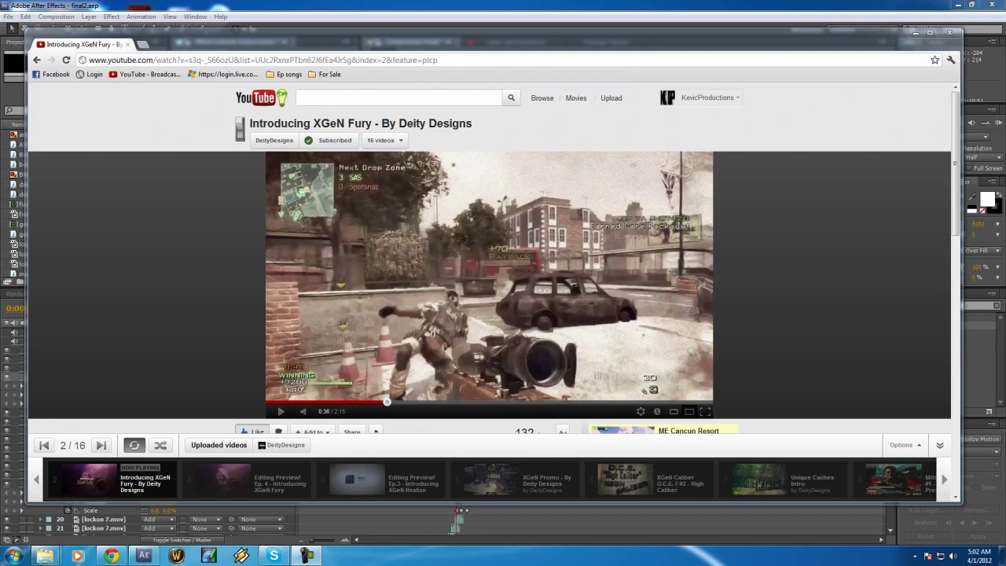
# Play the reference YouTube video's lock-on effect up to 0:38, pause it, and switch to After Effects
pyautogui.click(481, 289)
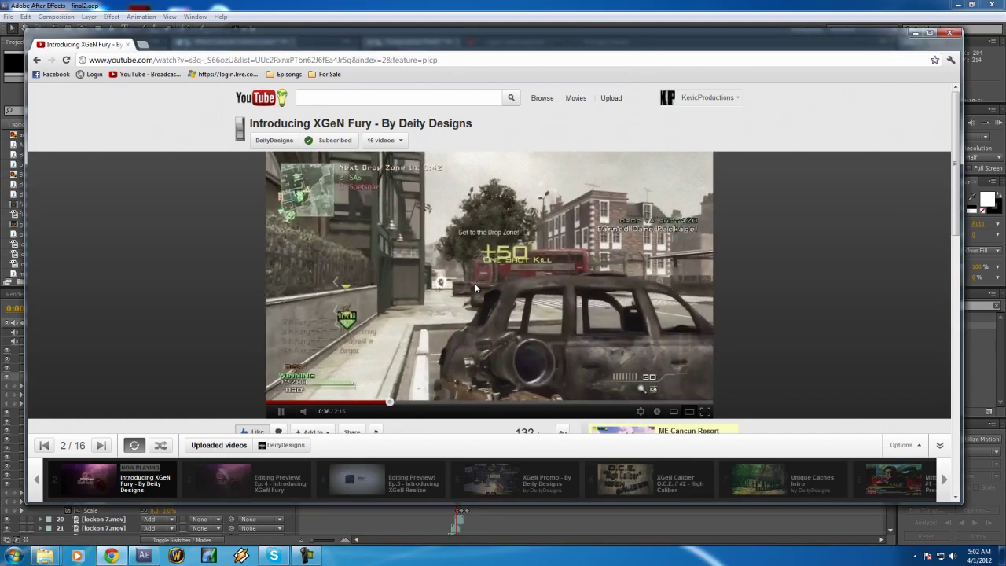
pyautogui.click(475, 289)
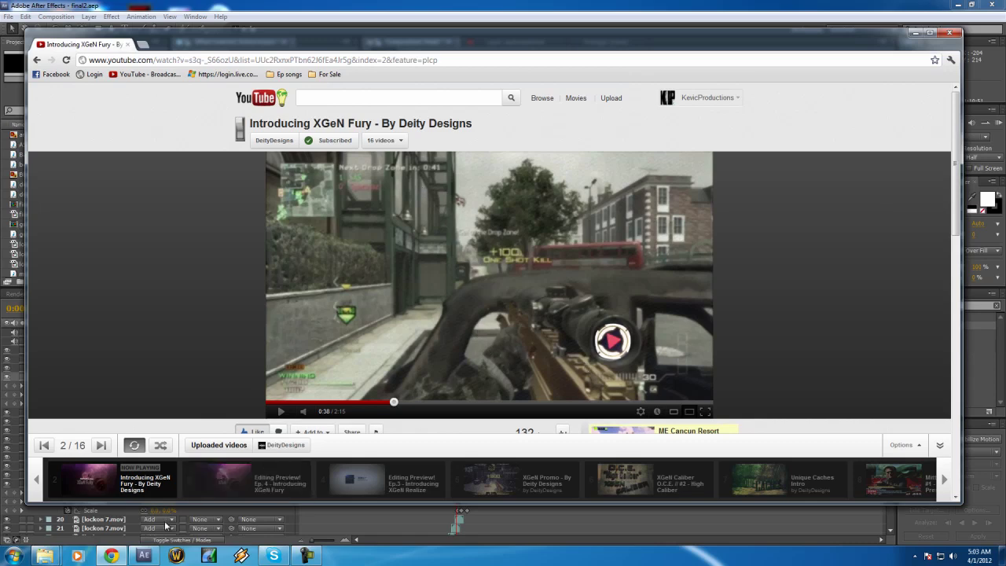
pyautogui.click(144, 555)
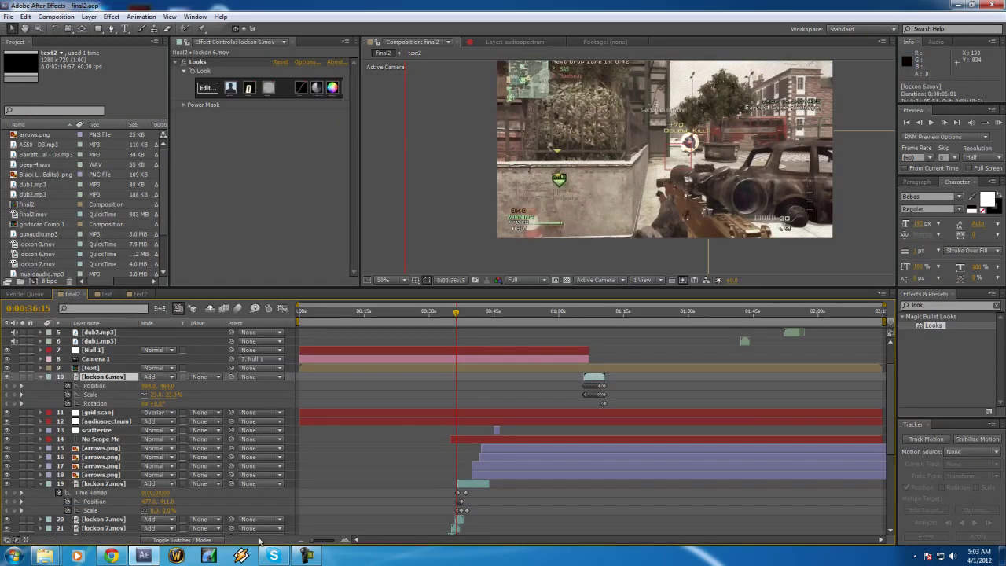
# Move the playhead to 0:00:36:50 in the final2 composition and set the preview resolution to Quarter
pyautogui.moveTo(313, 541); pyautogui.dragTo(331, 542)
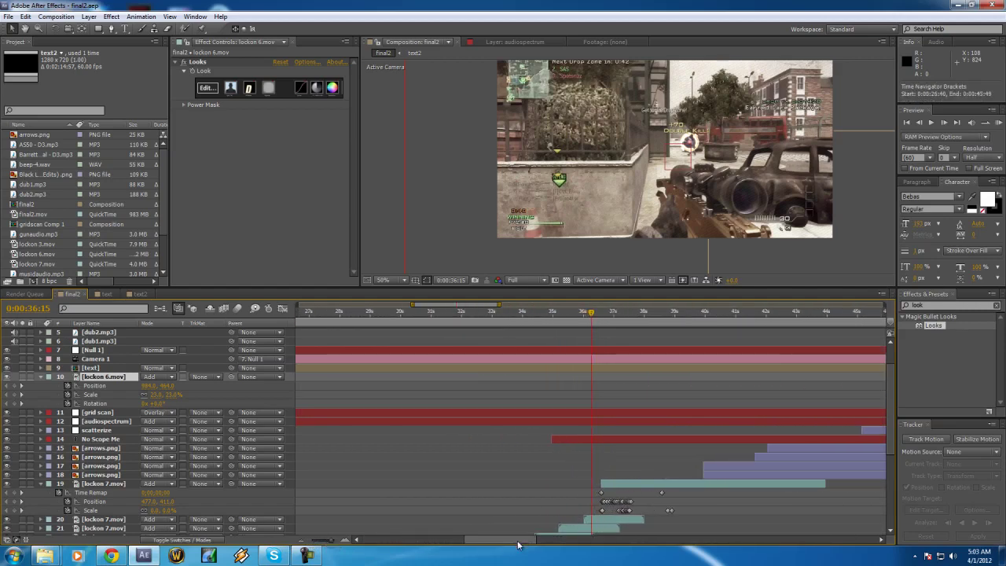
pyautogui.moveTo(517, 542); pyautogui.dragTo(532, 542)
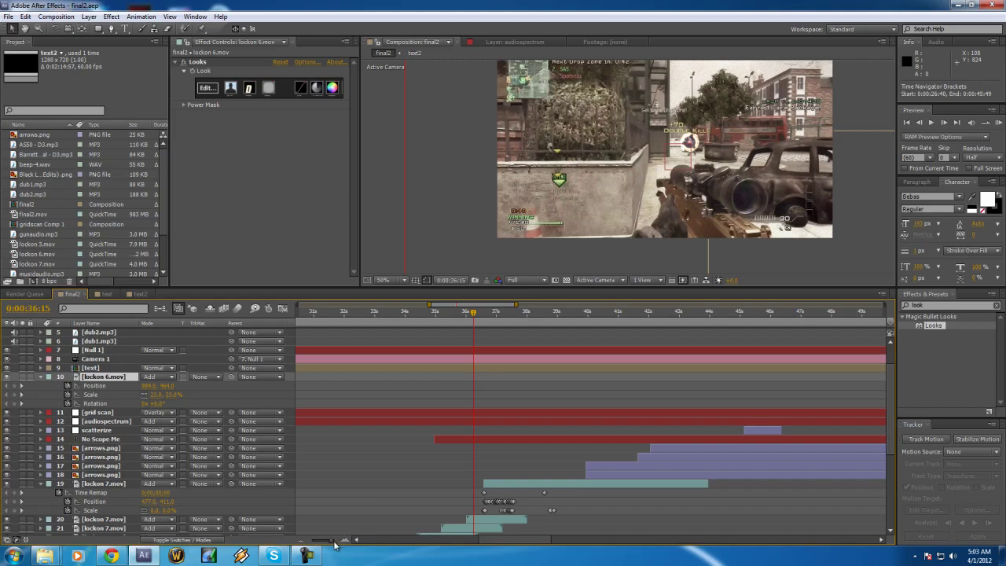
pyautogui.moveTo(333, 543); pyautogui.dragTo(333, 544)
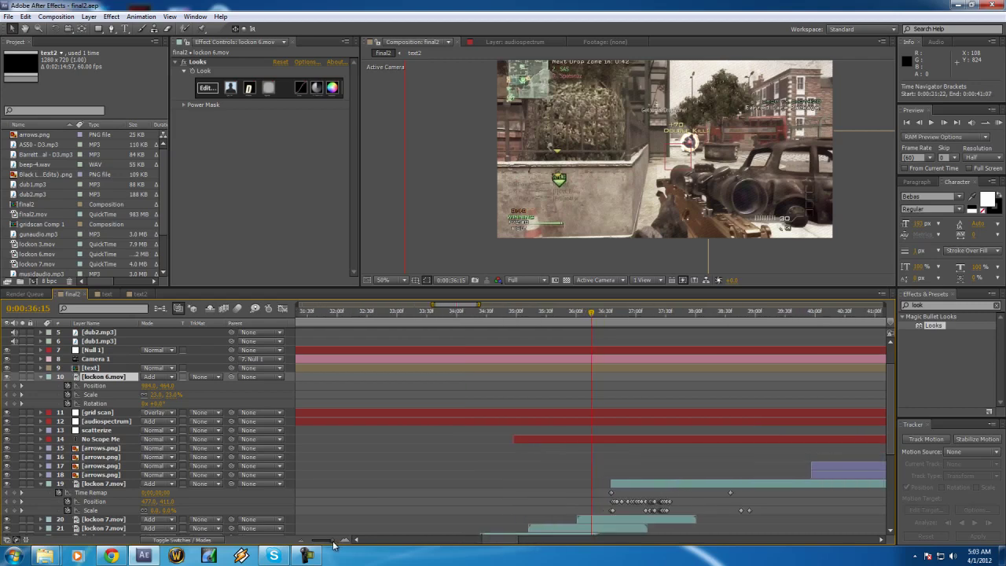
pyautogui.moveTo(594, 317); pyautogui.dragTo(627, 318)
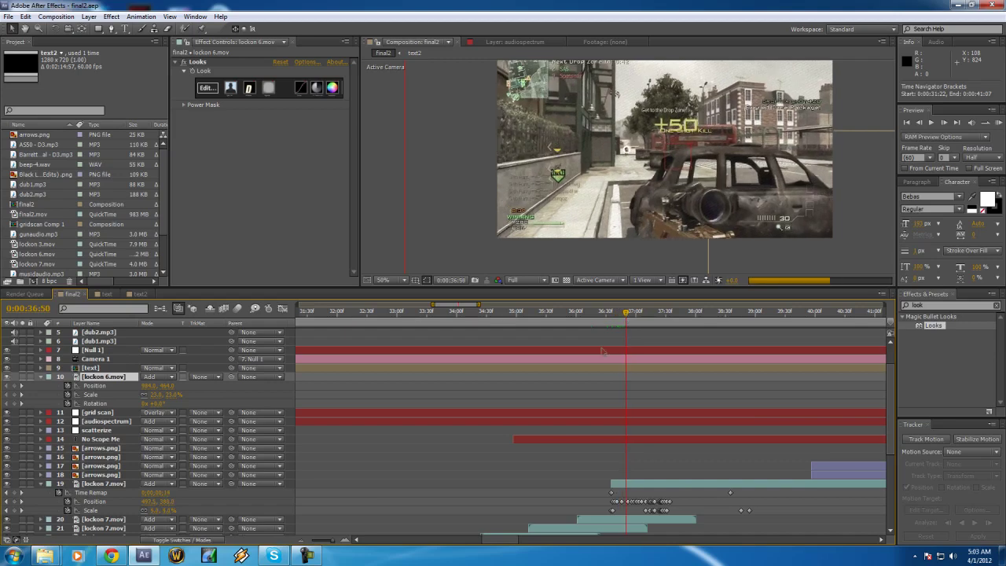
pyautogui.click(543, 281)
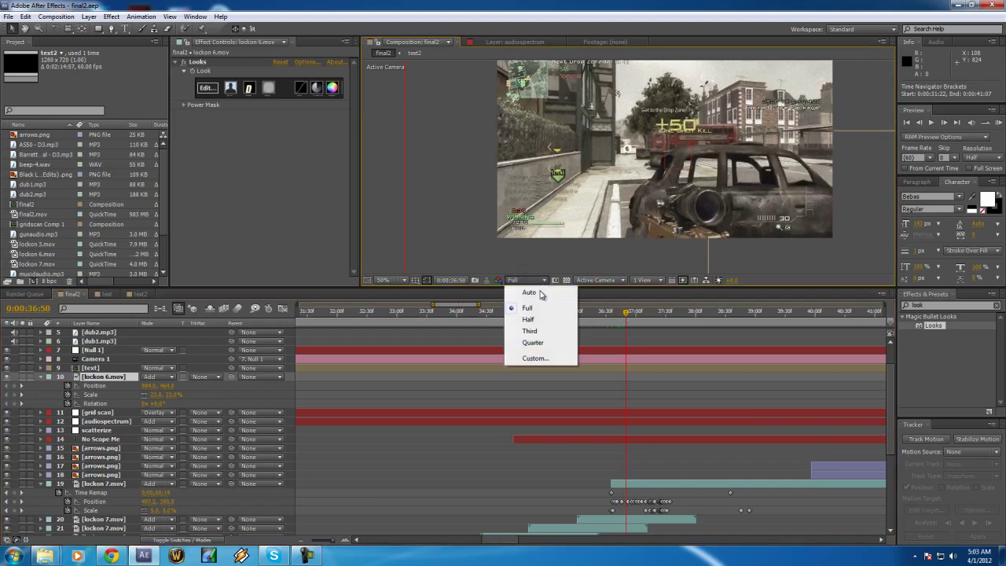
pyautogui.click(542, 342)
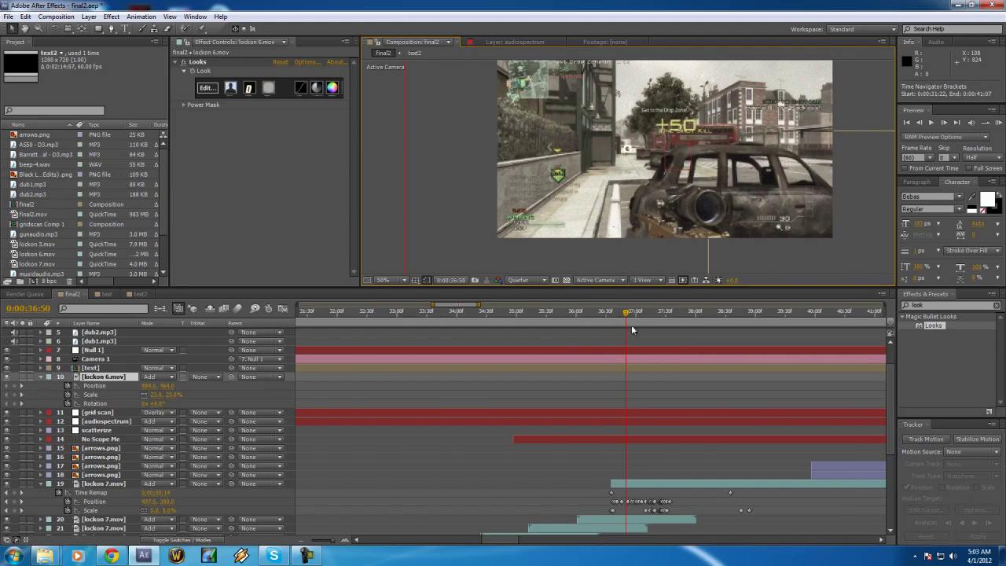
# Scrub through the lock-on shot up to 0:00:37:40 to examine how the graphic follows its target, and return to 0:00:36:35
pyautogui.moveTo(627, 318); pyautogui.dragTo(635, 317)
pyautogui.scroll(4, 628, 157)
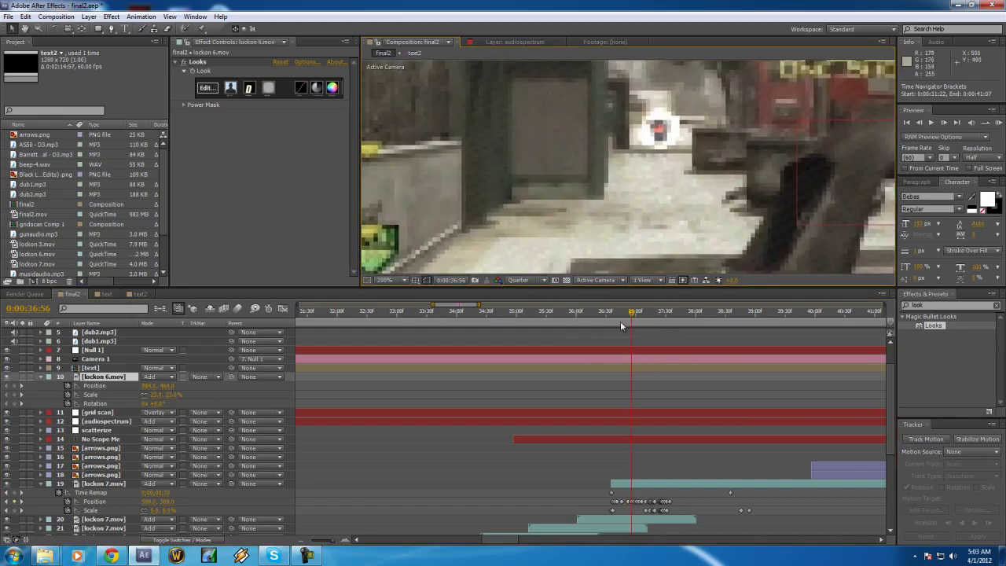
pyautogui.moveTo(634, 314); pyautogui.dragTo(645, 314)
pyautogui.press(',')
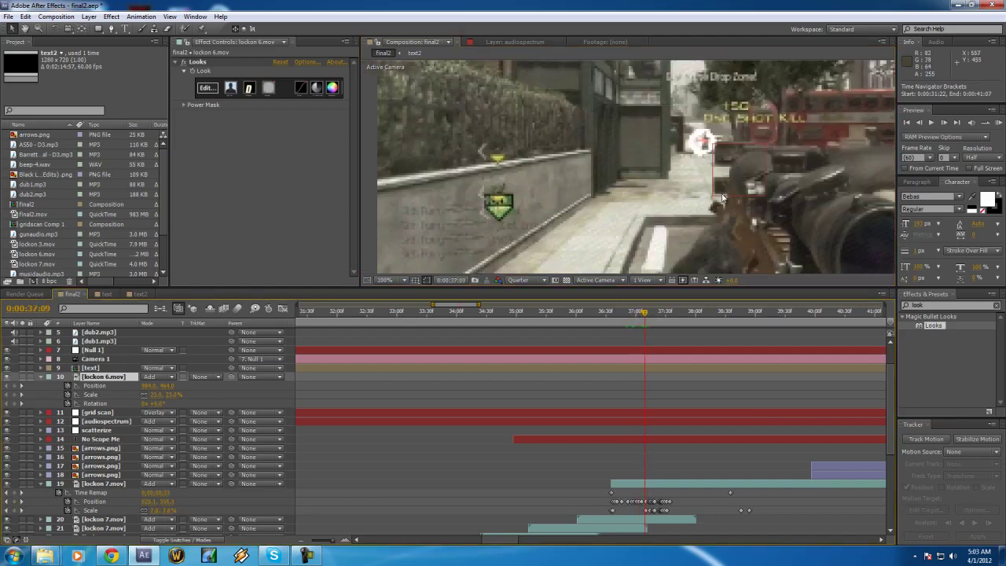
pyautogui.click(650, 313)
pyautogui.moveTo(646, 312); pyautogui.dragTo(675, 314)
pyautogui.scroll(-1, 671, 199)
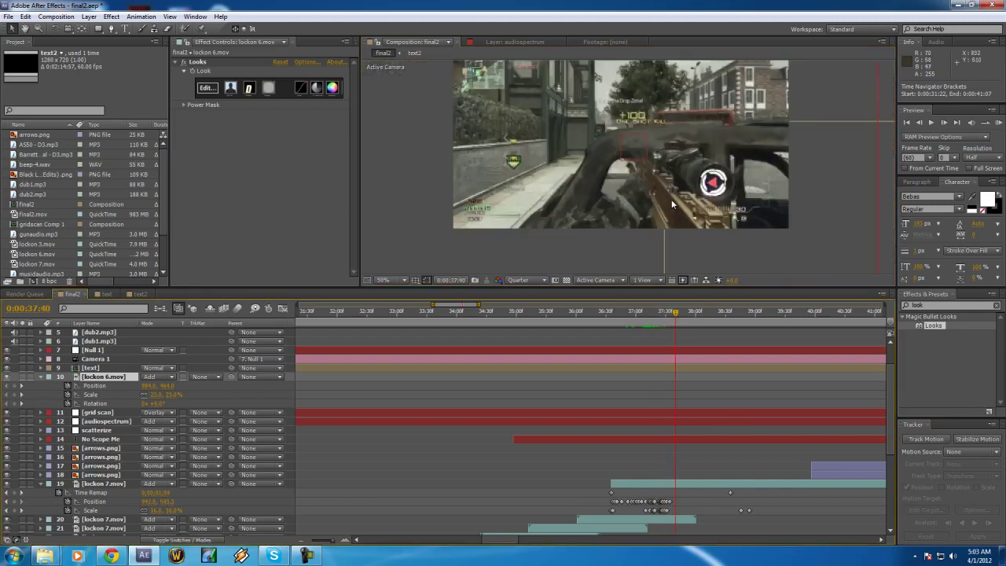
pyautogui.click(680, 314)
pyautogui.moveTo(679, 314); pyautogui.dragTo(611, 325)
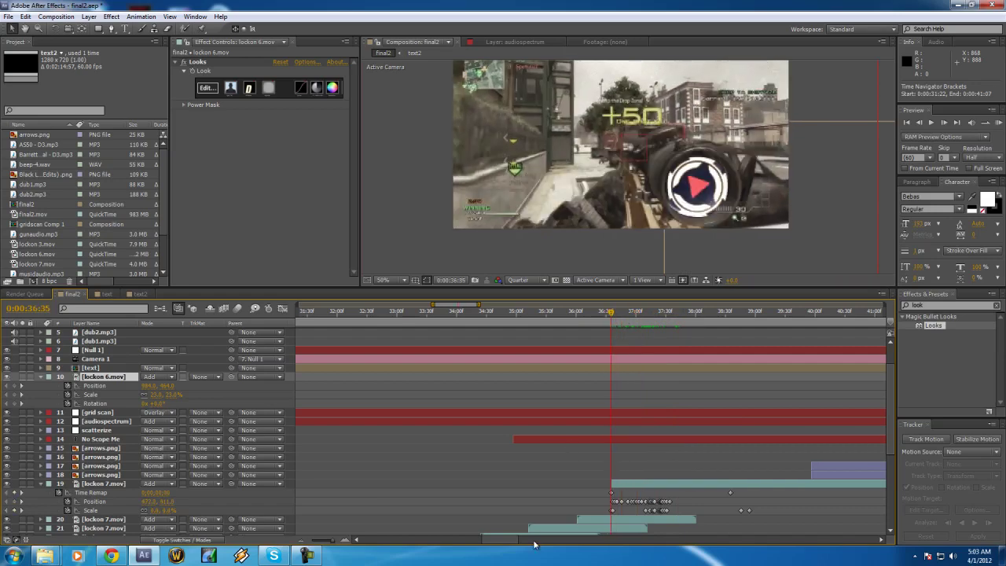
# Examine the first keyframes of the layer 19 lockon 7.mov clip frame by frame around 0:00:36:37
pyautogui.moveTo(331, 539); pyautogui.dragTo(335, 542)
pyautogui.click(642, 315)
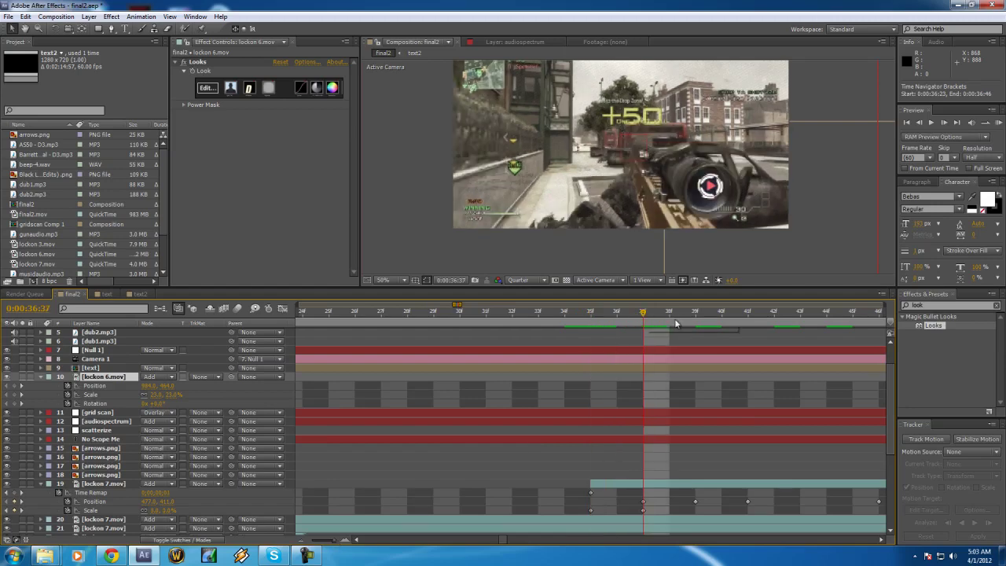
pyautogui.click(309, 541)
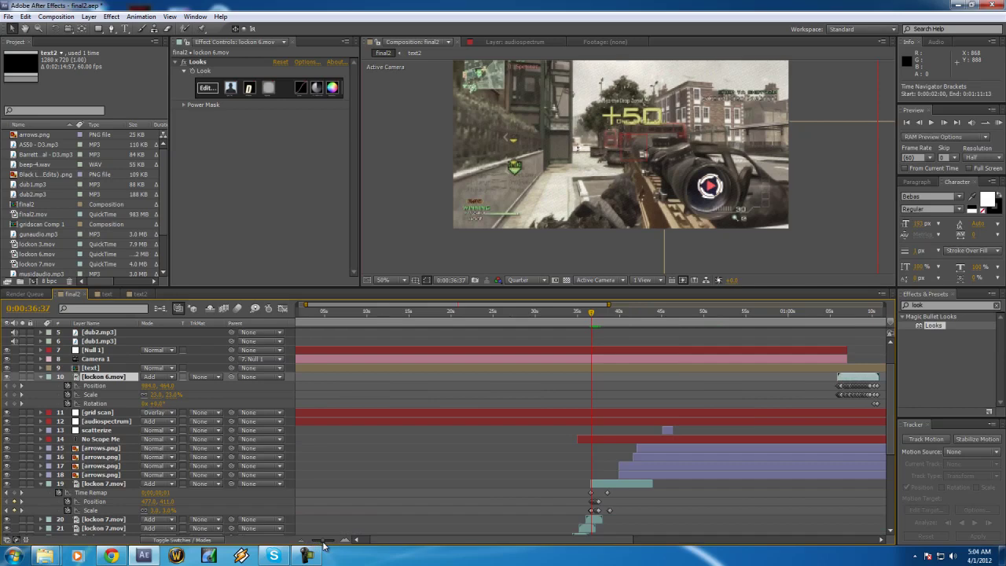
pyautogui.moveTo(322, 542); pyautogui.dragTo(339, 543)
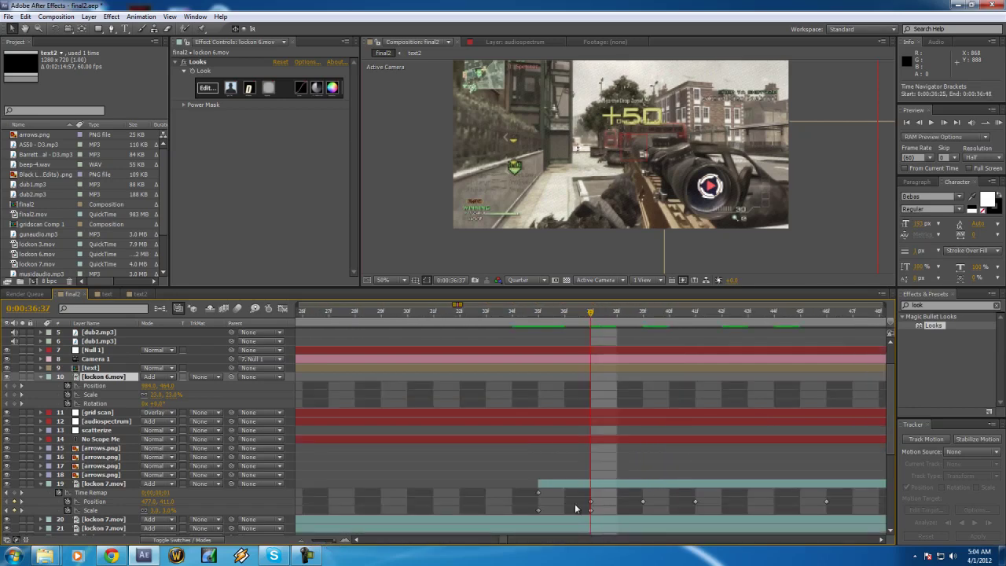
pyautogui.moveTo(593, 322)
pyautogui.mouseDown()
pyautogui.moveTo(630, 317)
pyautogui.moveTo(602, 324)
pyautogui.mouseUp()
# Display only the animated properties of the layer 19 lockon 7.mov clip: Time Remap, Position and Scale
pyautogui.click(41, 483)
pyautogui.click(41, 483)
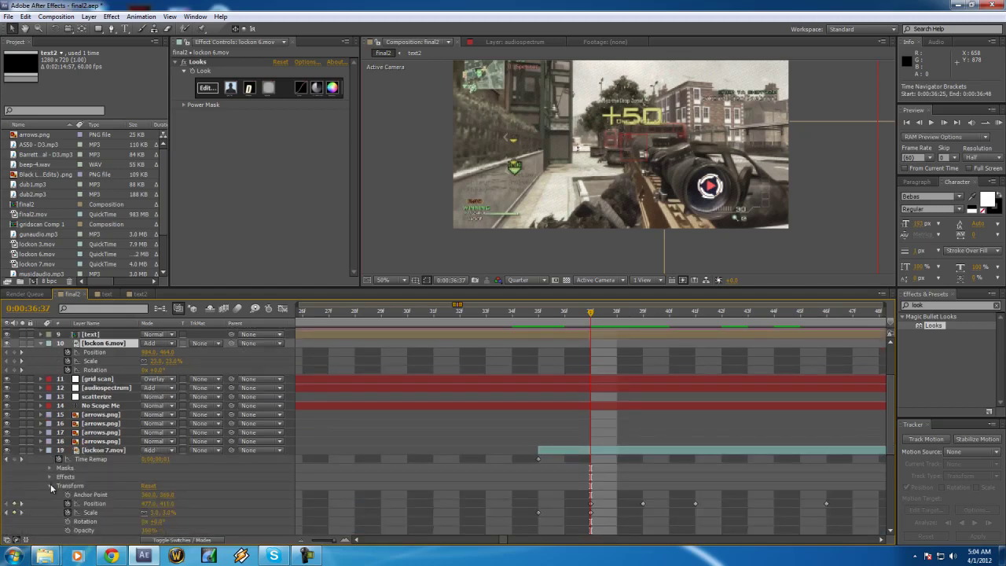
pyautogui.scroll(-1, 48, 485)
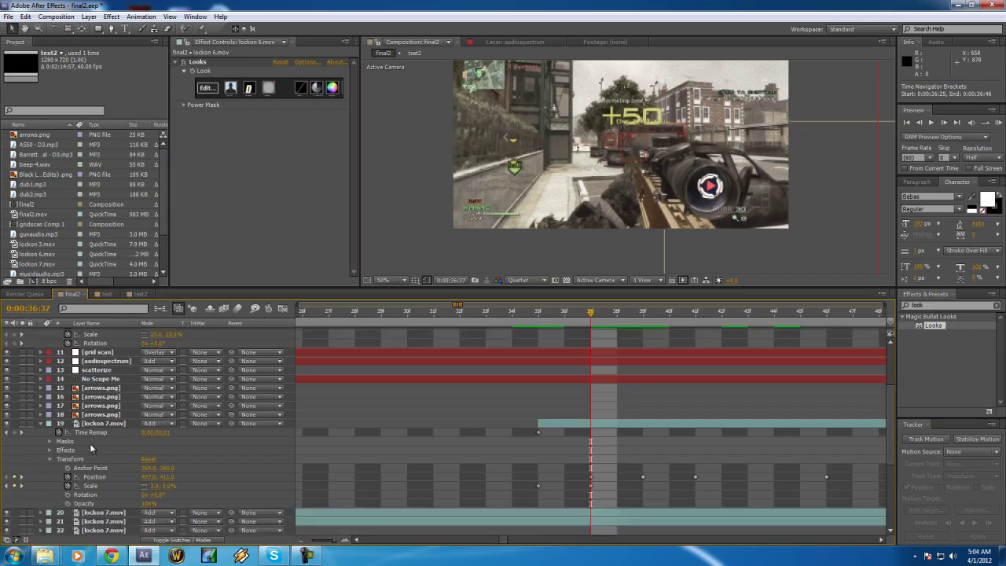
pyautogui.click(108, 425)
pyautogui.press('u')
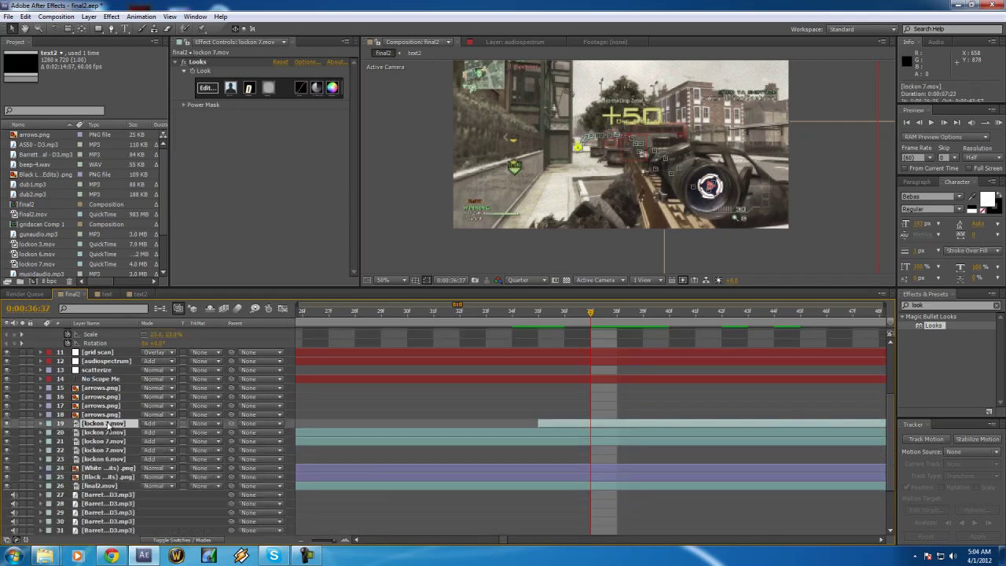
pyautogui.press('u')
pyautogui.press('u')
pyautogui.press('u')
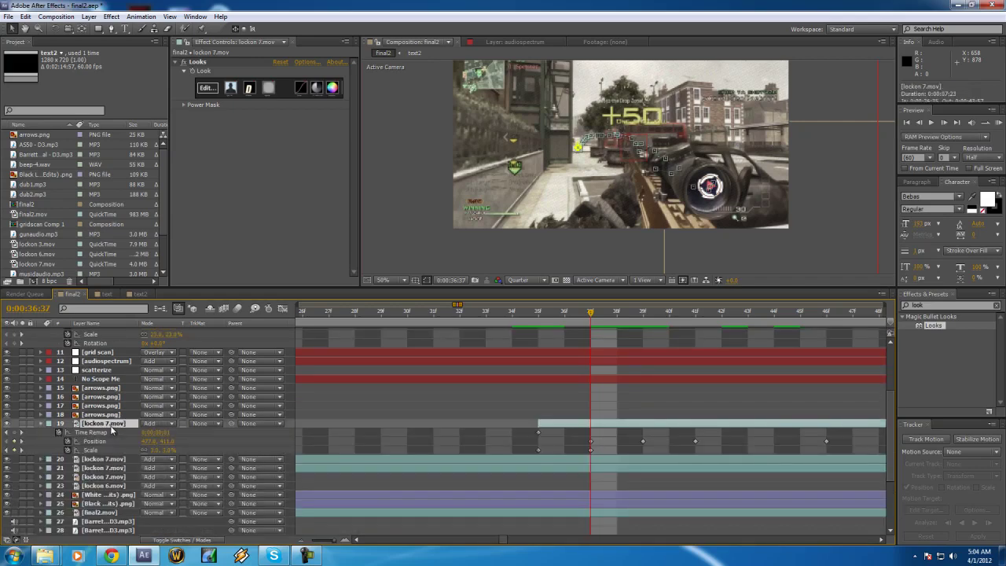
# Inspect the lock-on ring over the distant target at 0:00:36:39 in close-up at Full preview resolution
pyautogui.moveTo(621, 309); pyautogui.dragTo(641, 314)
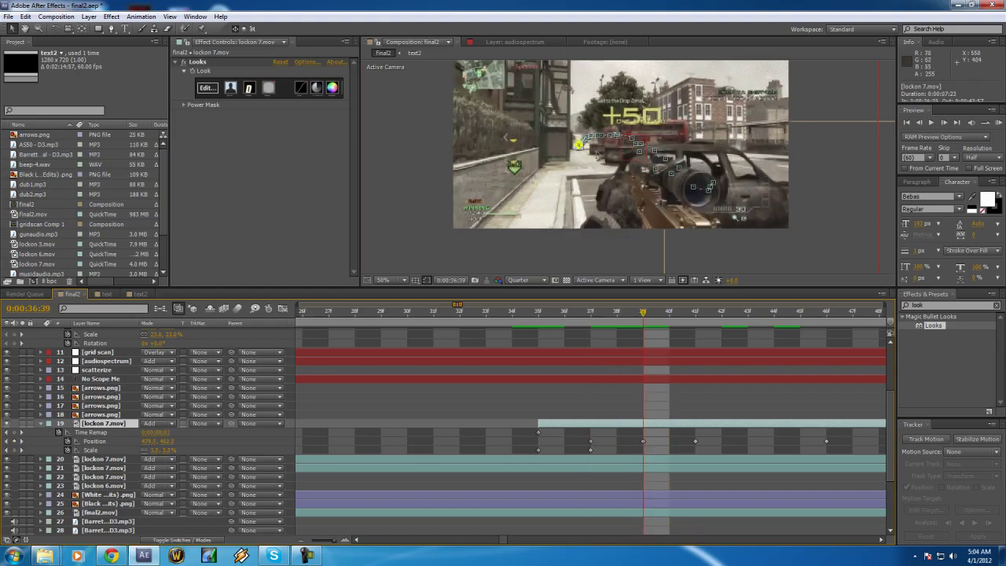
pyautogui.scroll(5, 503, 161)
pyautogui.scroll(-4, 503, 161)
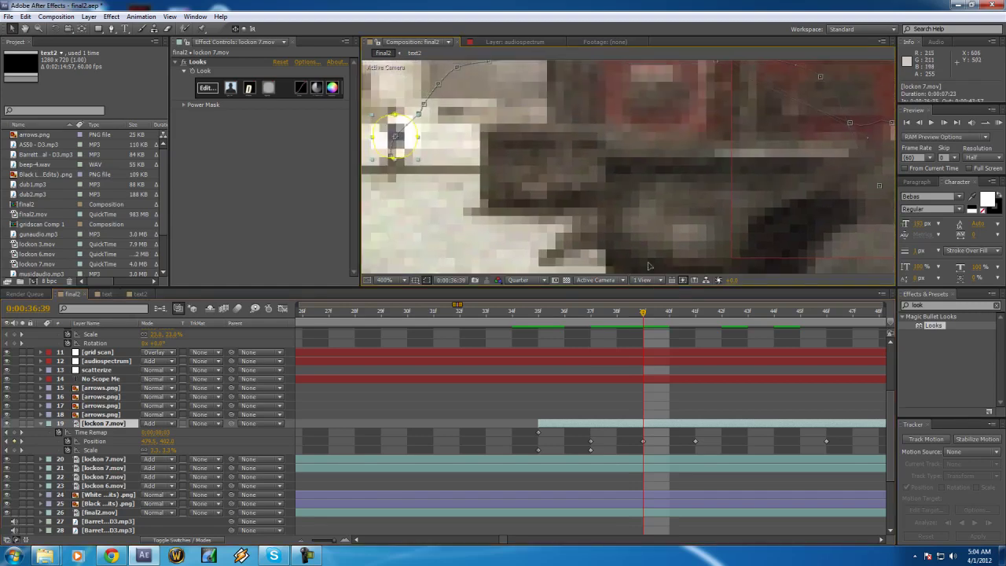
pyautogui.click(522, 280)
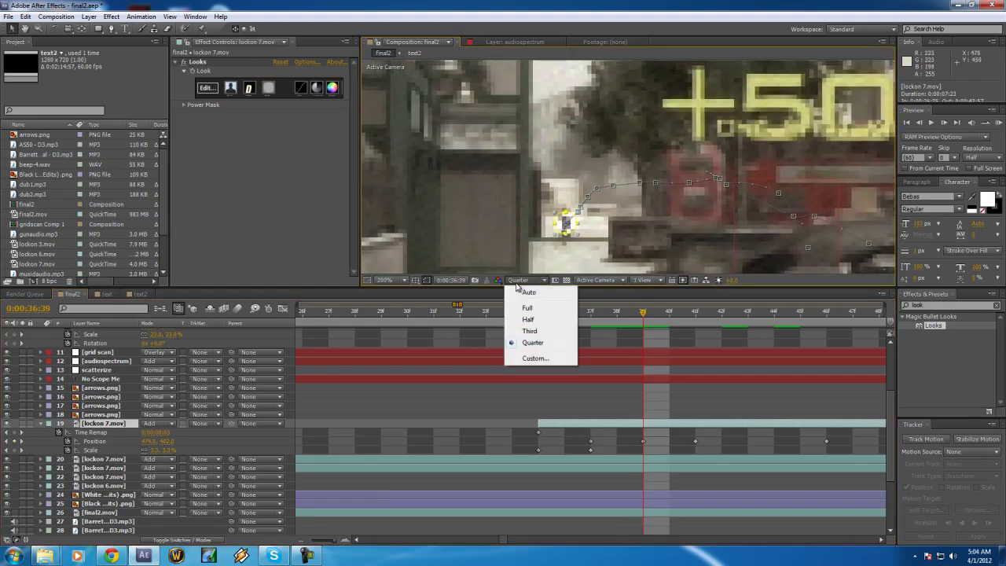
pyautogui.click(534, 303)
pyautogui.scroll(-2, 624, 242)
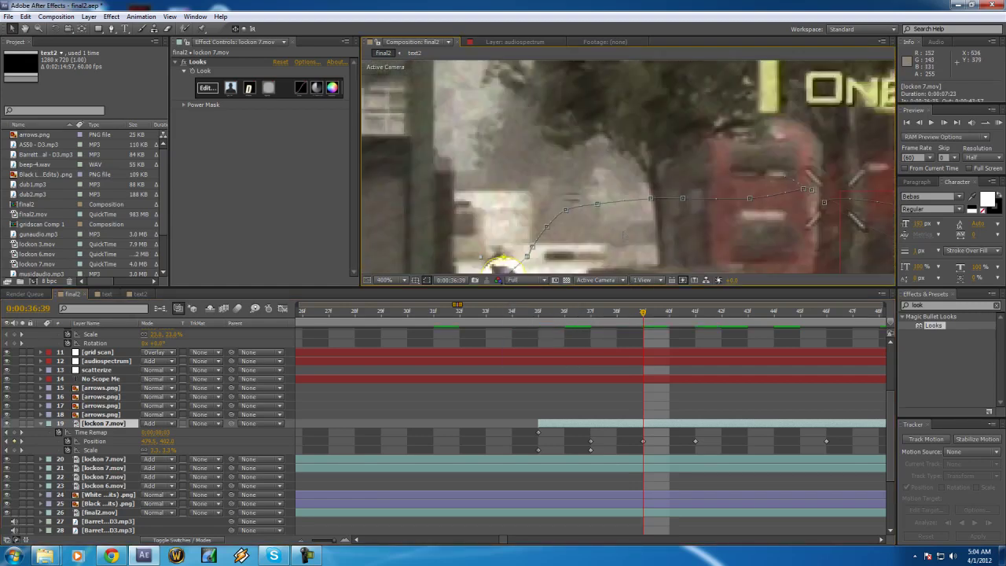
pyautogui.scroll(4, 624, 242)
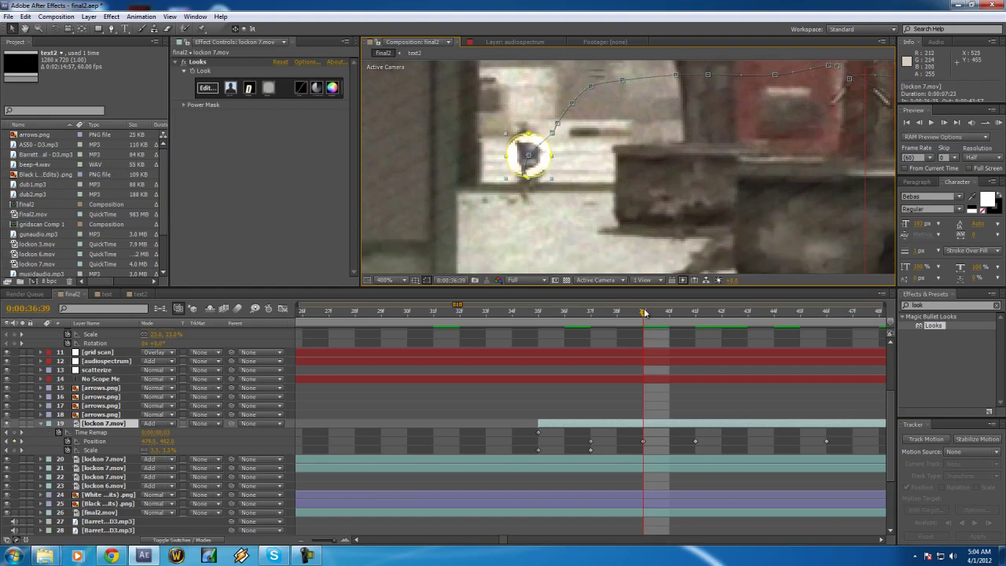
# Check the lock-on ring's position over the target at successive frames up to 0:00:36:46, and move on to 0:00:38:49
pyautogui.click(707, 314)
pyautogui.click(734, 317)
pyautogui.click(763, 318)
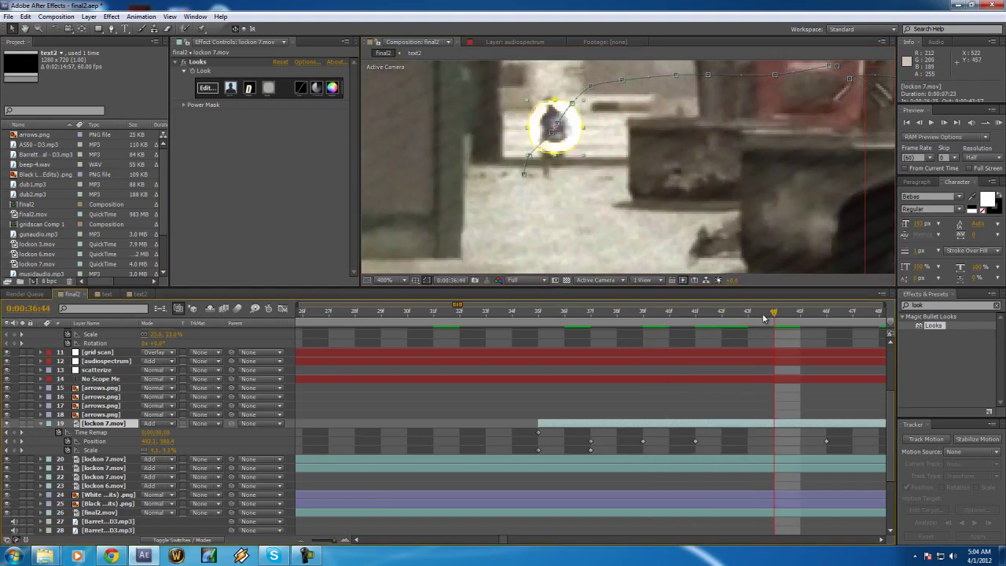
pyautogui.click(825, 315)
pyautogui.moveTo(334, 542); pyautogui.dragTo(326, 543)
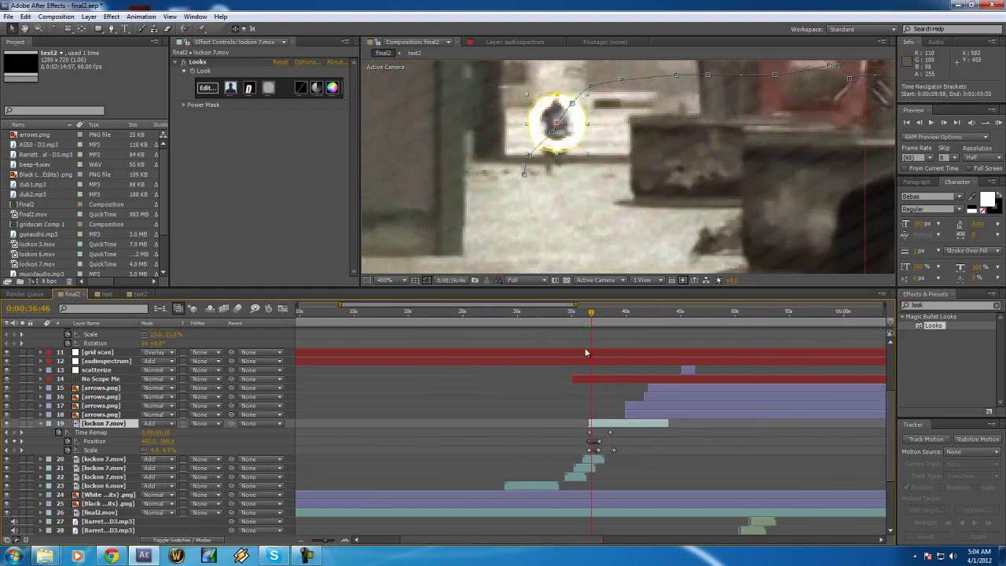
pyautogui.click(613, 314)
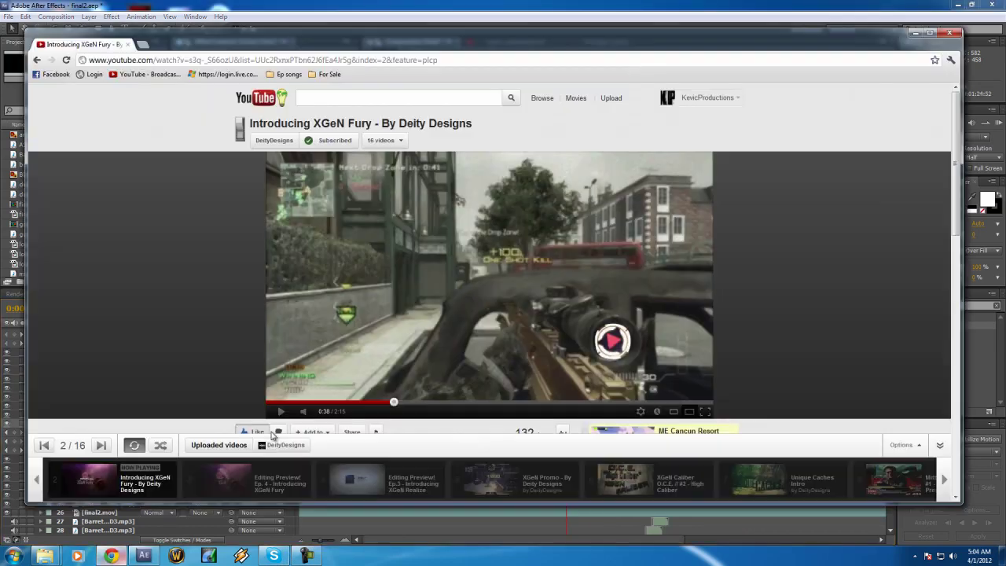
# Switch to Chrome and play the reference video's scope tracking effect around 1:08, pausing at 1:09
pyautogui.click(111, 556)
pyautogui.click(491, 402)
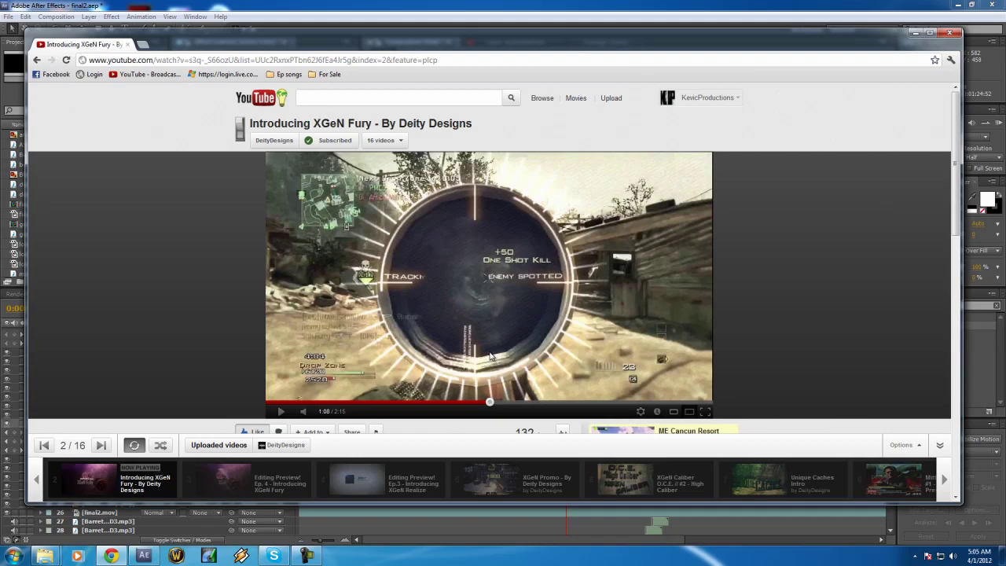
pyautogui.click(491, 355)
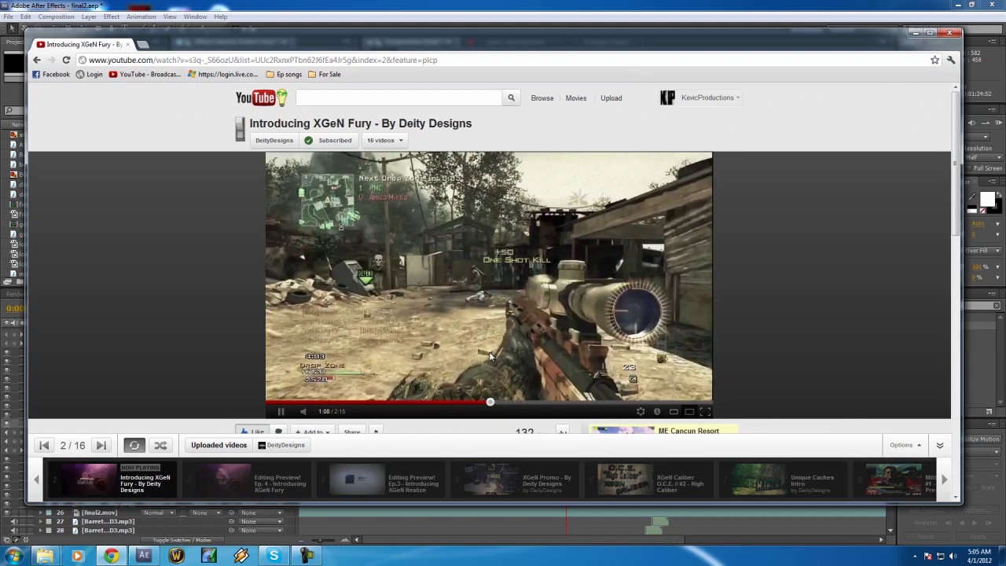
pyautogui.click(490, 356)
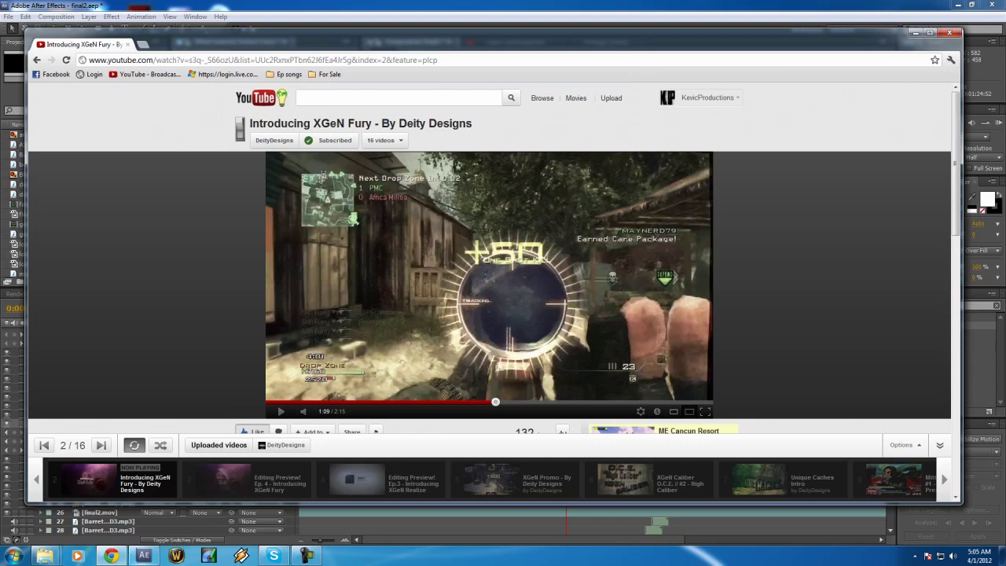
# Switch to After Effects and preview the scope tracking shot from 0:01:05:58 with the whole frame visible at Quarter resolution
pyautogui.click(144, 555)
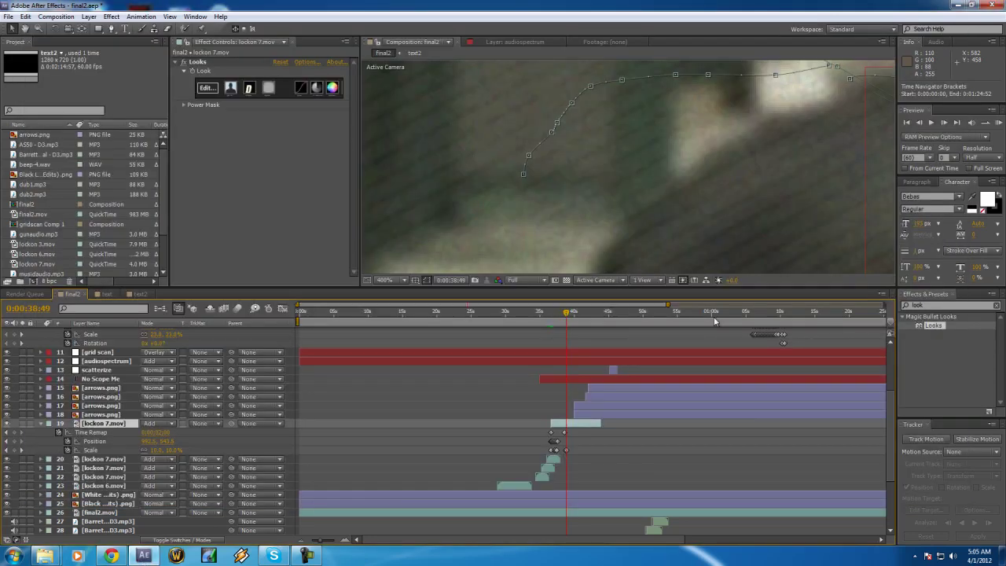
pyautogui.click(753, 314)
pyautogui.moveTo(752, 314); pyautogui.dragTo(750, 314)
pyautogui.click(512, 280)
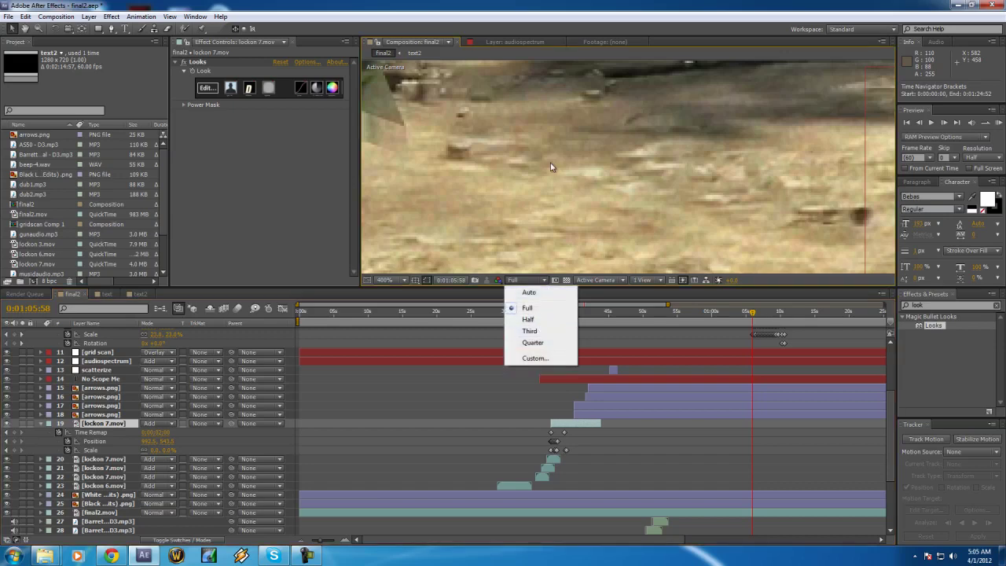
pyautogui.click(546, 342)
pyautogui.scroll(-6, 604, 234)
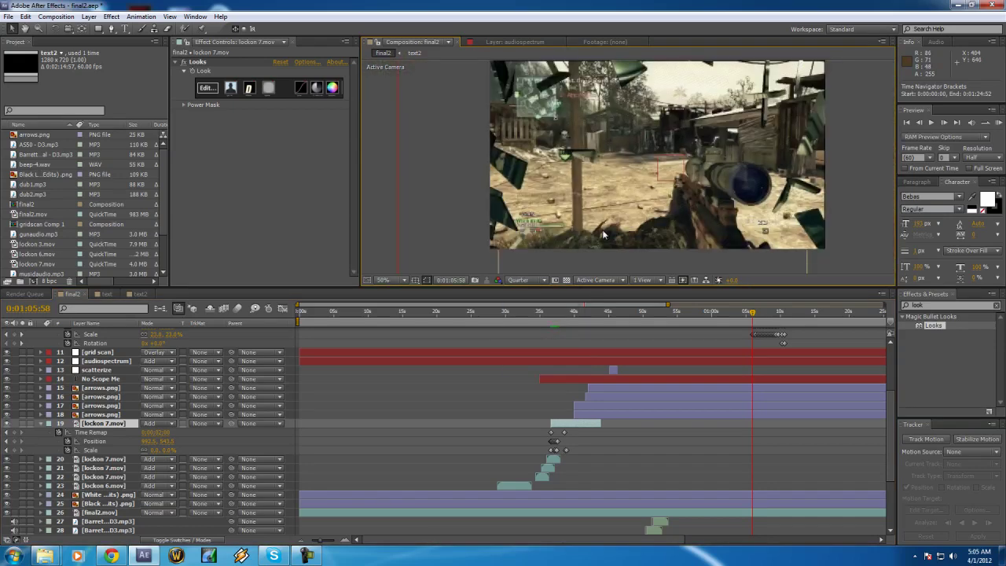
pyautogui.press('space')
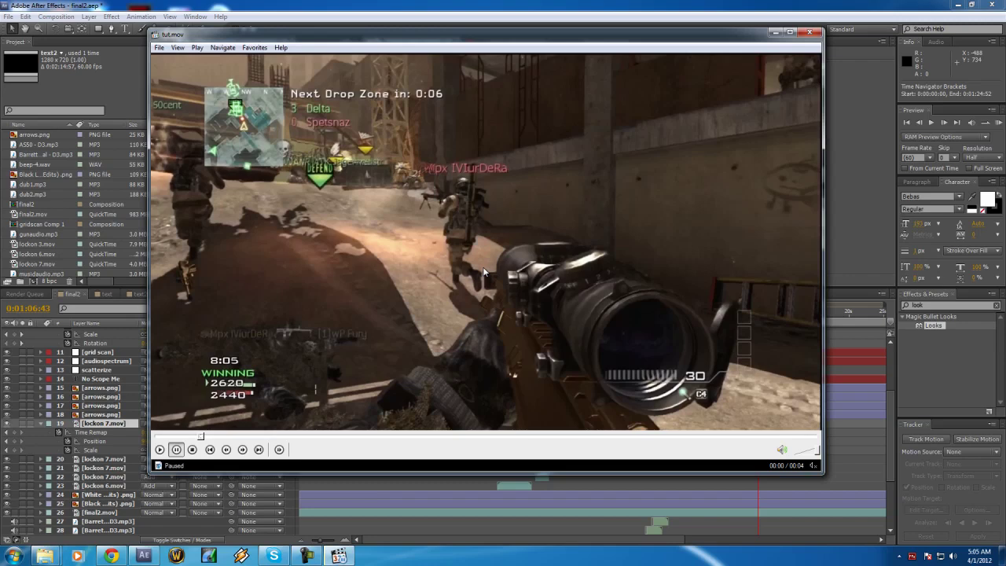
# Play the raw gameplay clip tut.mov in the media player, pausing as the scope is raised, and close the player
pyautogui.press('space')
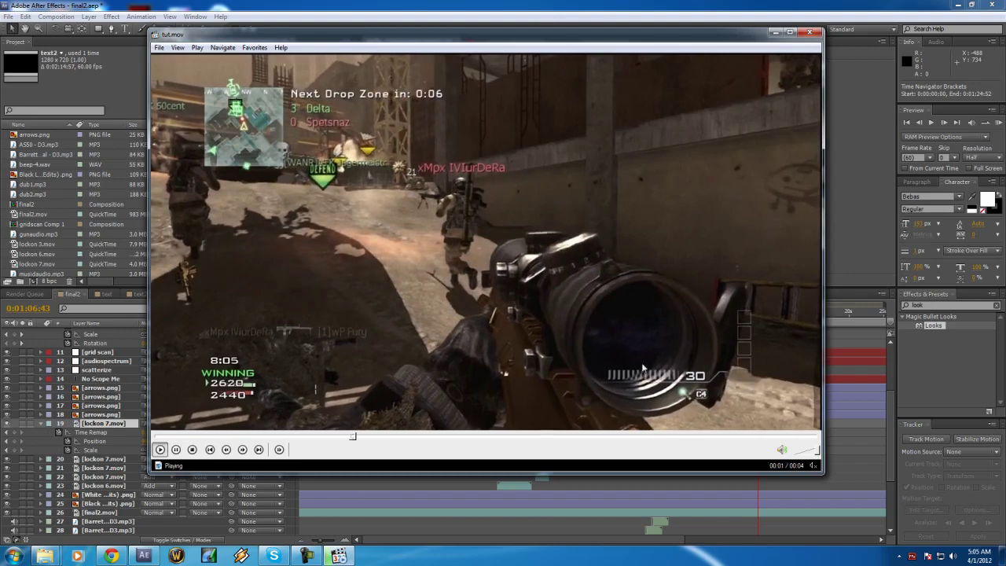
pyautogui.press('space')
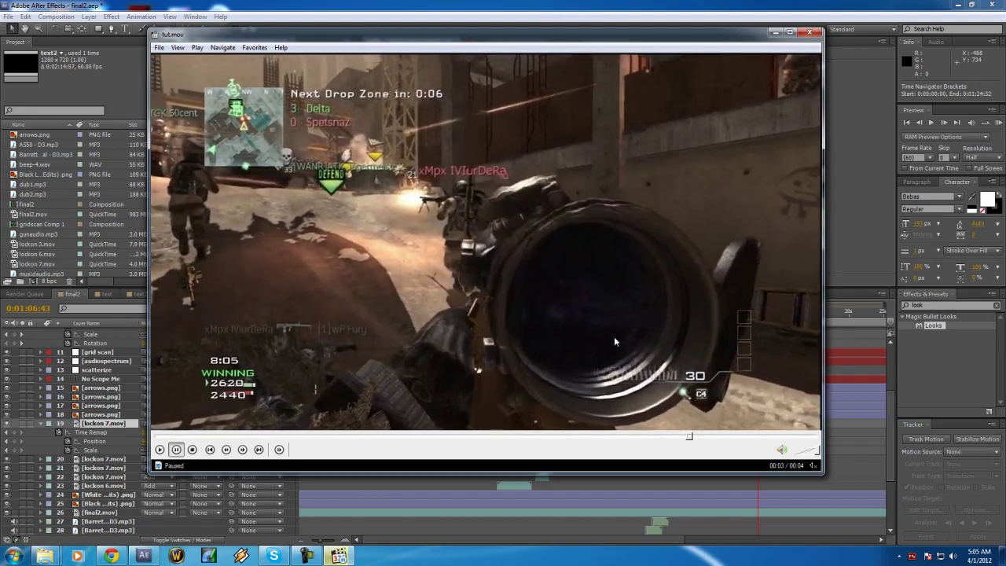
pyautogui.press('Right')
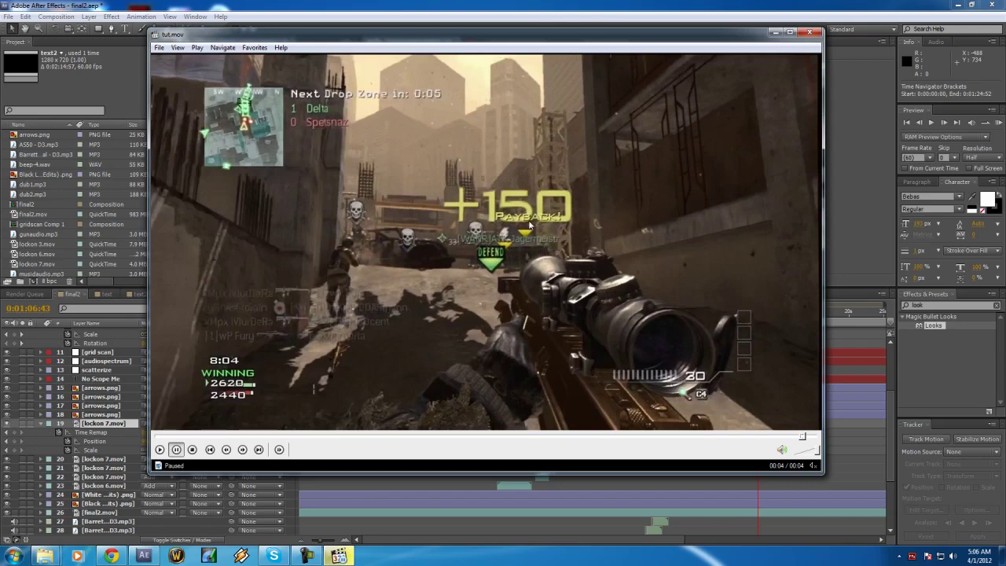
pyautogui.click(521, 262)
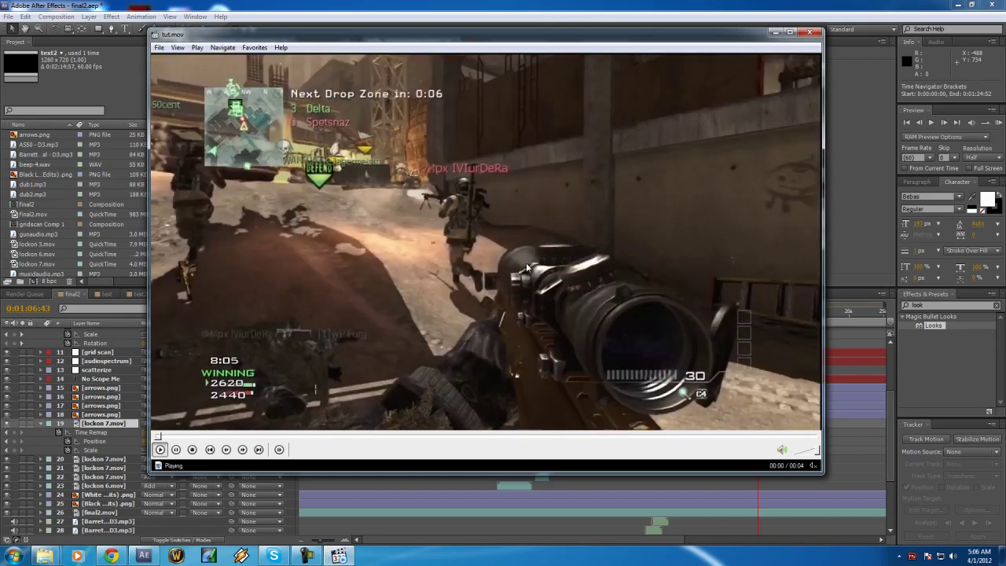
pyautogui.click(809, 31)
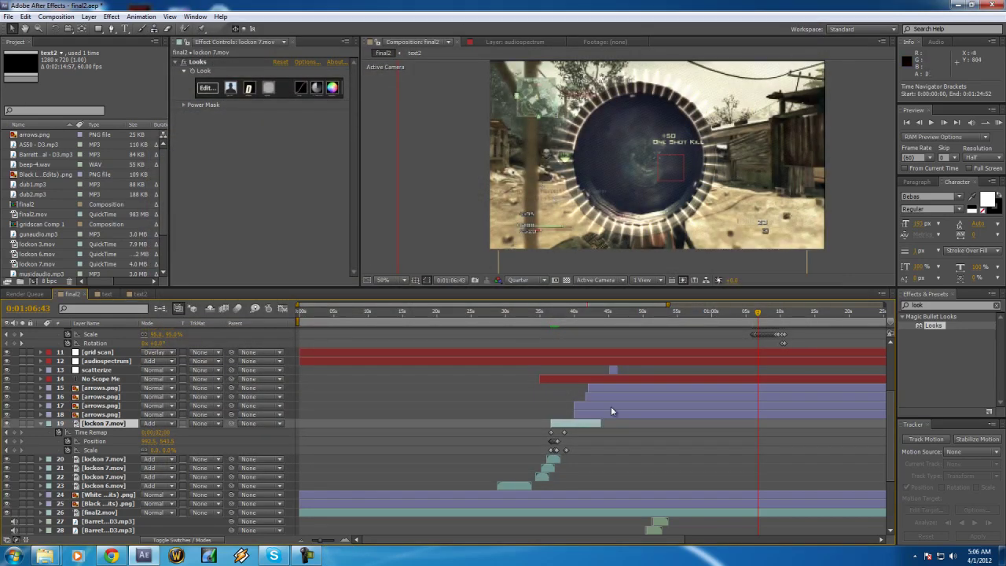
# Compare the lock-on shot at 0:00:37:49 with the scope tracking shot at 0:01:07:38 in final2, and close the tut.mov player
pyautogui.moveTo(550, 312)
pyautogui.mouseDown()
pyautogui.moveTo(569, 319)
pyautogui.moveTo(559, 316)
pyautogui.mouseUp()
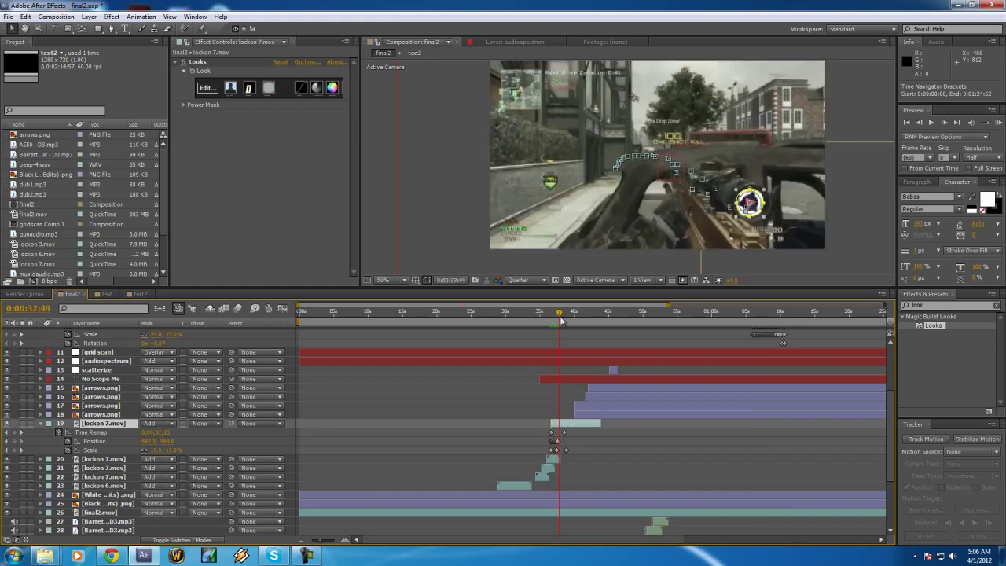
pyautogui.click(771, 313)
pyautogui.moveTo(761, 312); pyautogui.dragTo(764, 314)
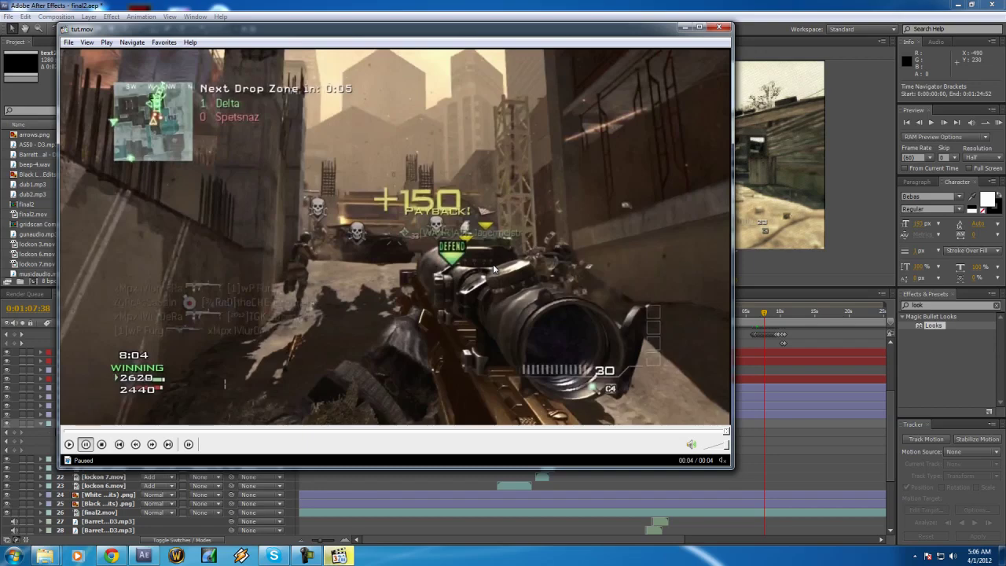
pyautogui.click(718, 27)
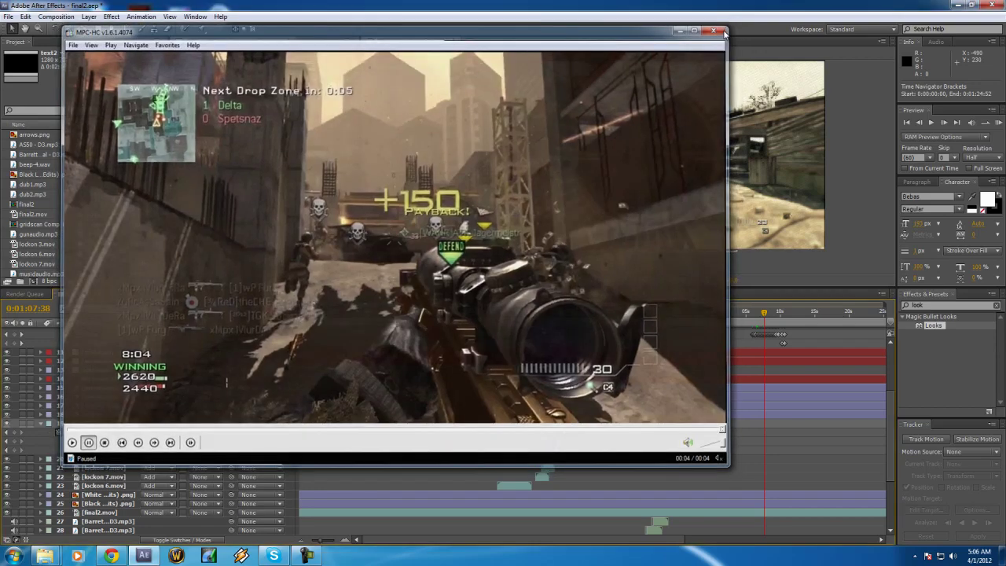
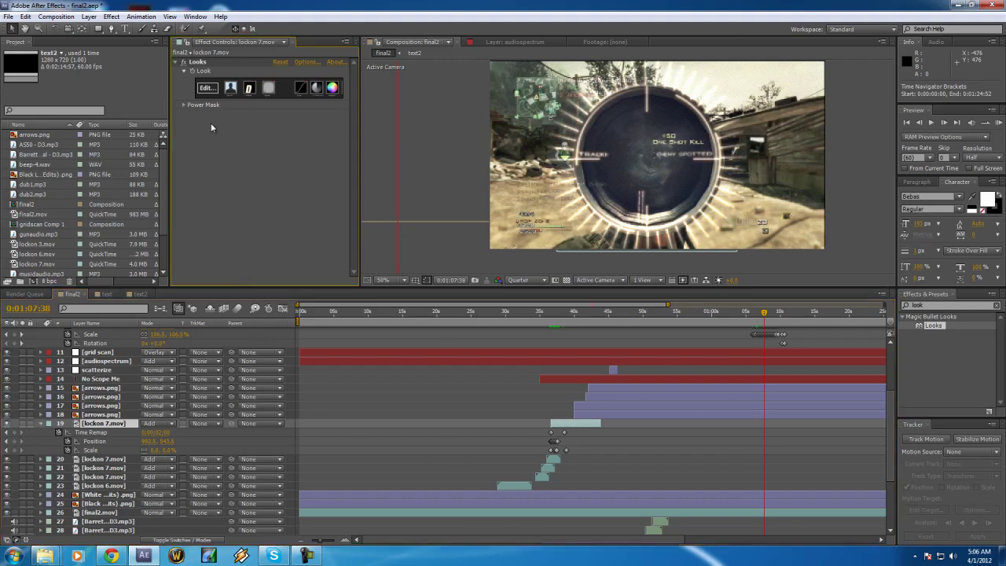
# Start a new project, import tut.mov, and create a composition from the clip
pyautogui.click(7, 16)
pyautogui.moveTo(25, 32)
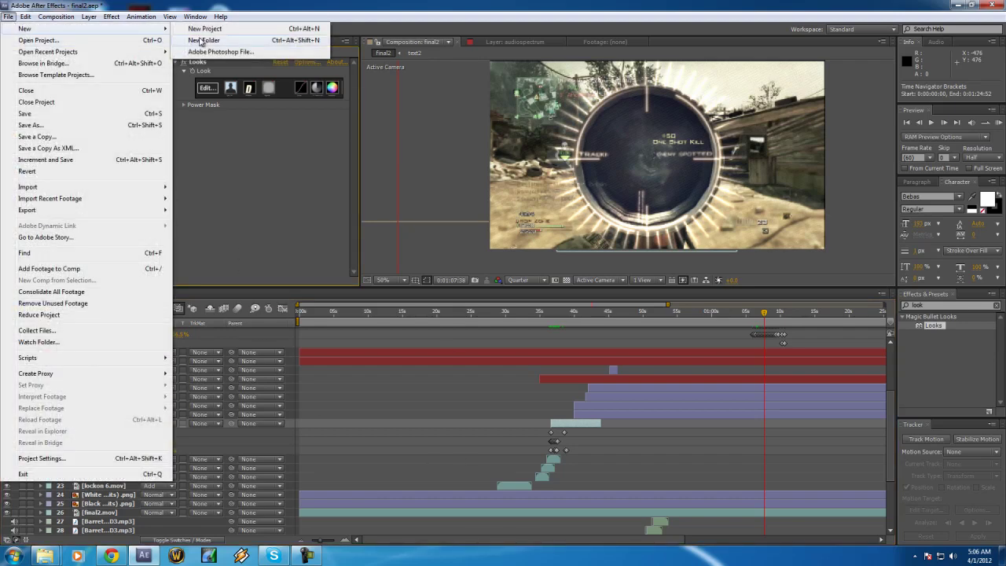
pyautogui.click(201, 29)
pyautogui.click(507, 290)
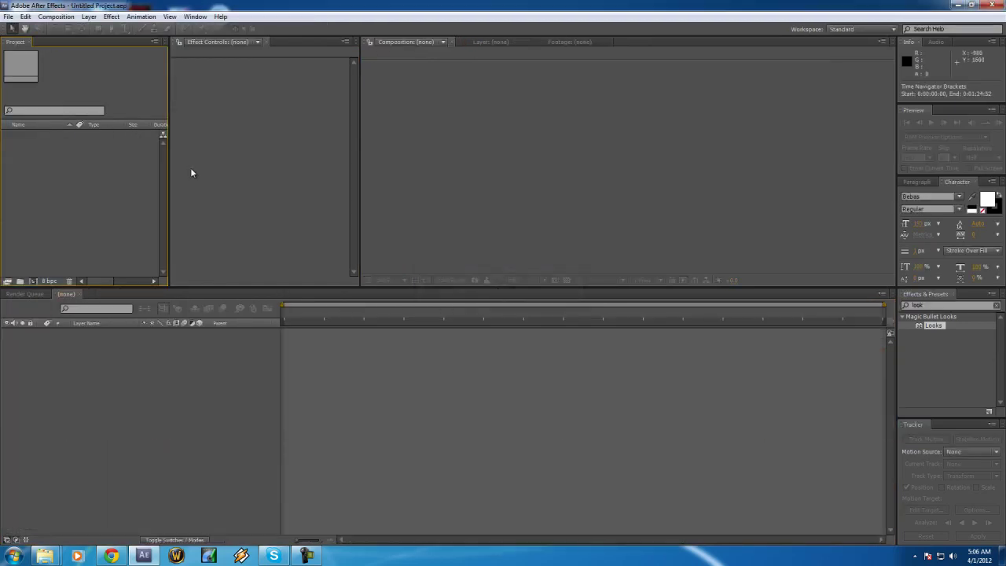
pyautogui.moveTo(112, 187); pyautogui.dragTo(108, 206)
pyautogui.moveTo(39, 137); pyautogui.dragTo(97, 372)
# Preview the tut composition's scope movement and return to its first frame
pyautogui.press('space')
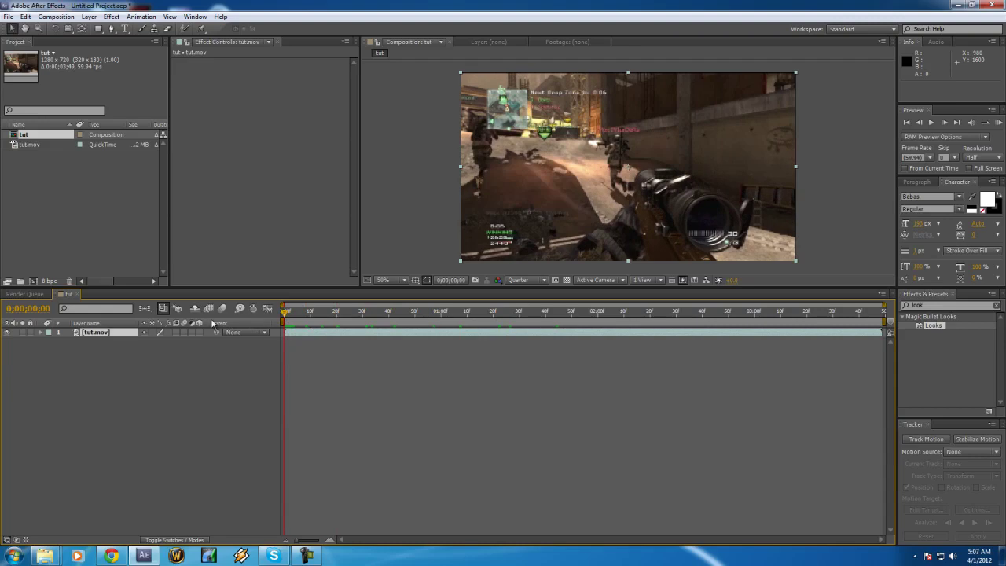
pyautogui.click(524, 312)
pyautogui.moveTo(524, 312); pyautogui.dragTo(264, 308)
pyautogui.press('space')
pyautogui.press('space')
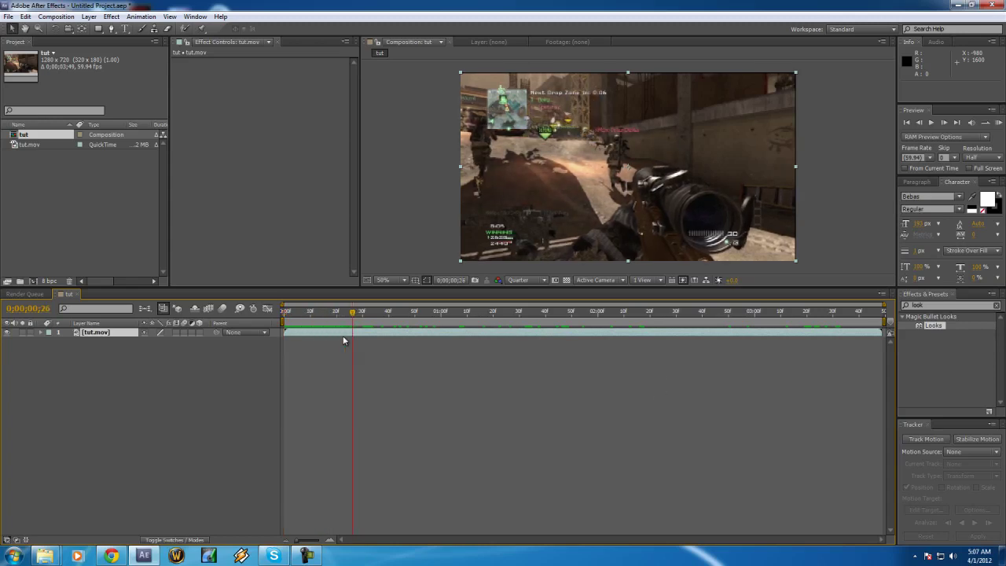
pyautogui.press('space')
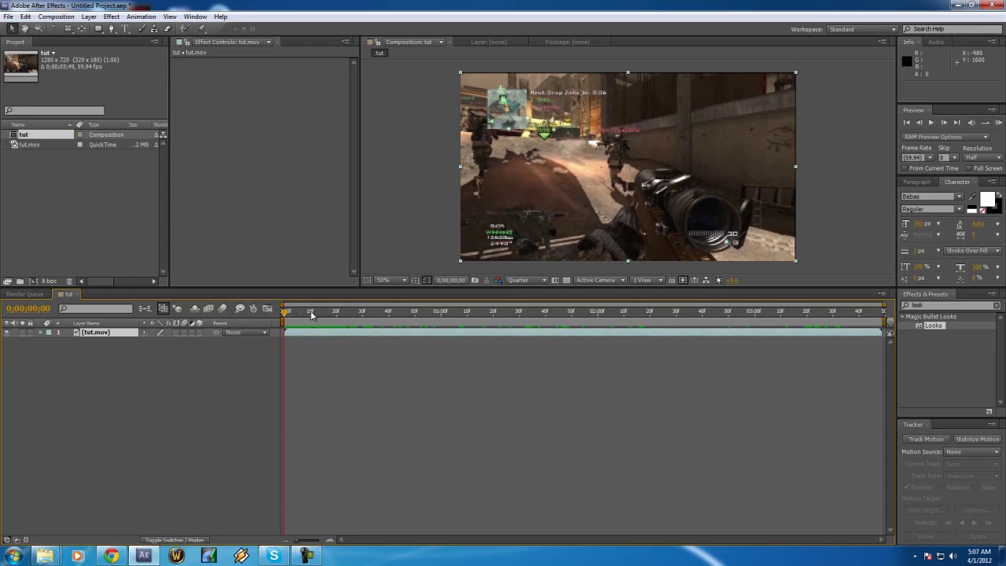
pyautogui.press('space')
# Add a null object above the tut.mov layer
pyautogui.click(89, 16)
pyautogui.moveTo(101, 30)
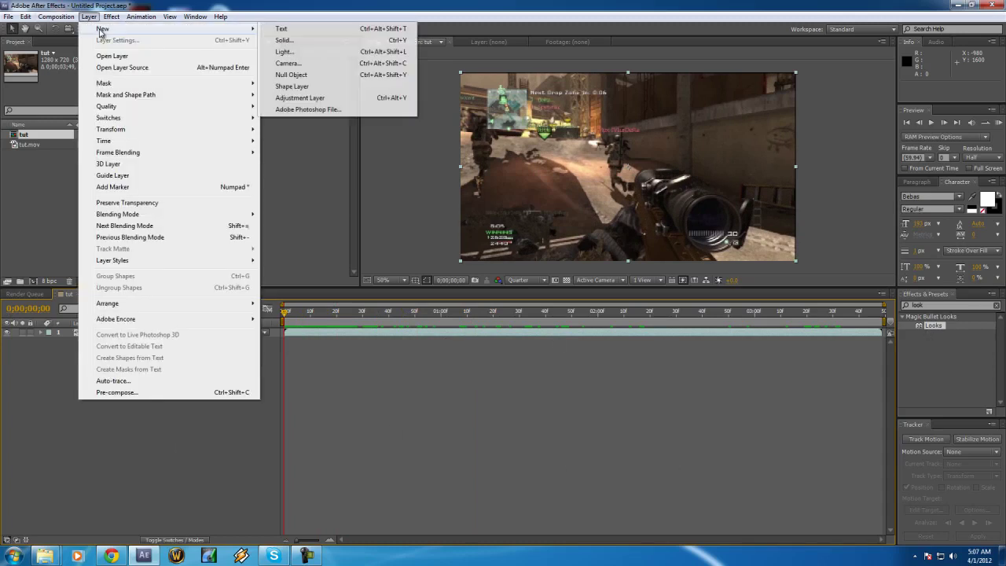
pyautogui.click(310, 74)
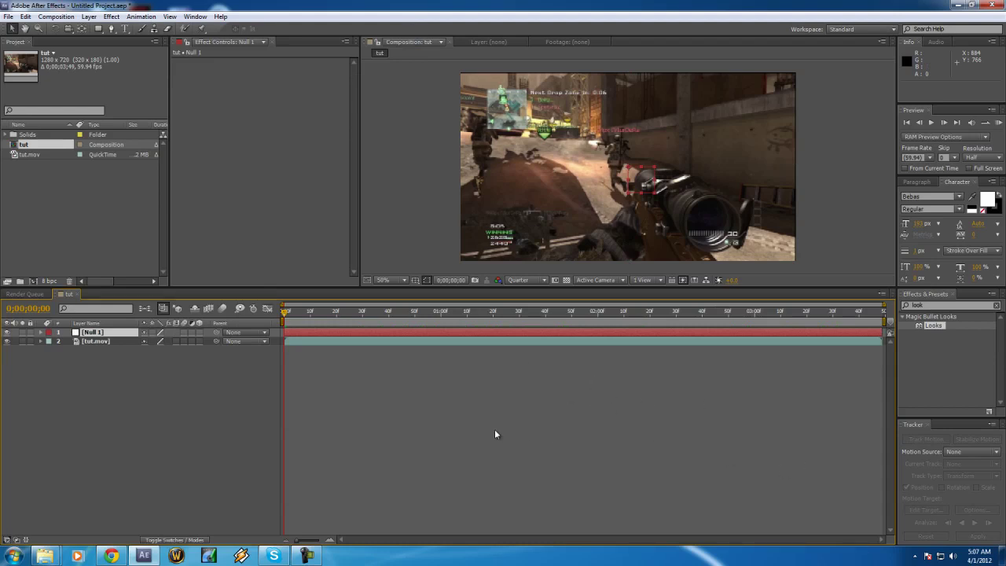
# Close the Tracker panel, show it again, and return the playhead to the first frame
pyautogui.click(907, 426)
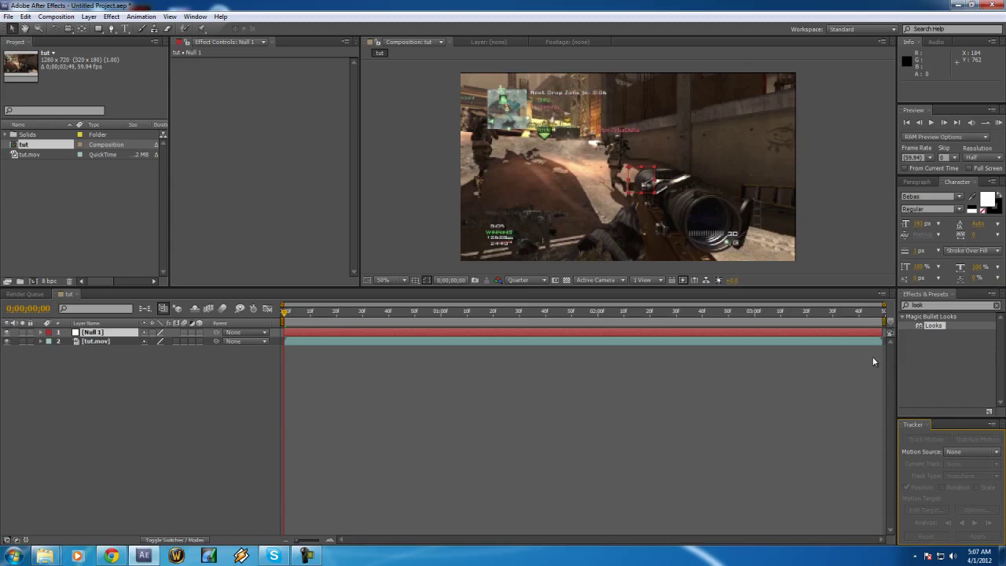
pyautogui.click(930, 426)
pyautogui.click(194, 16)
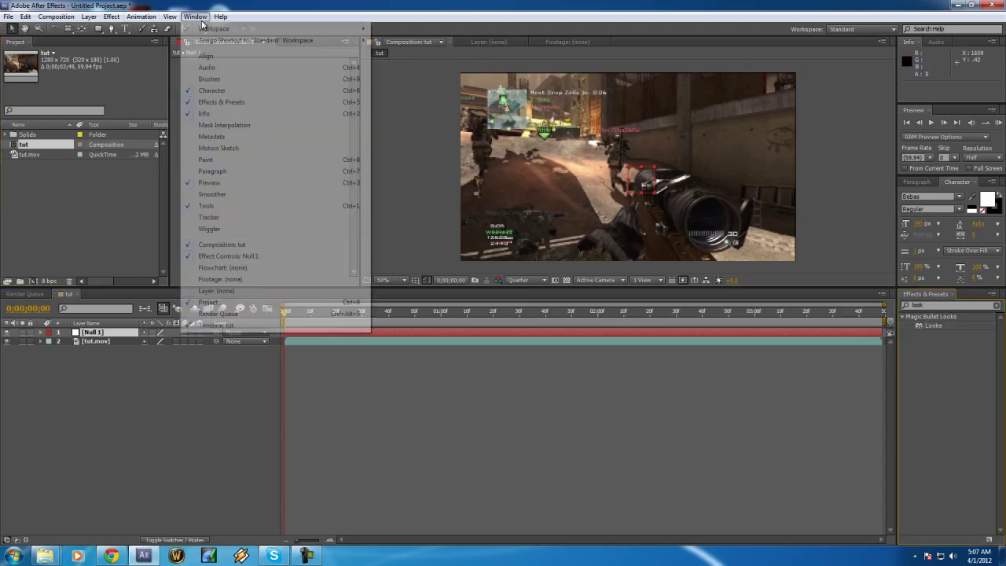
pyautogui.click(256, 224)
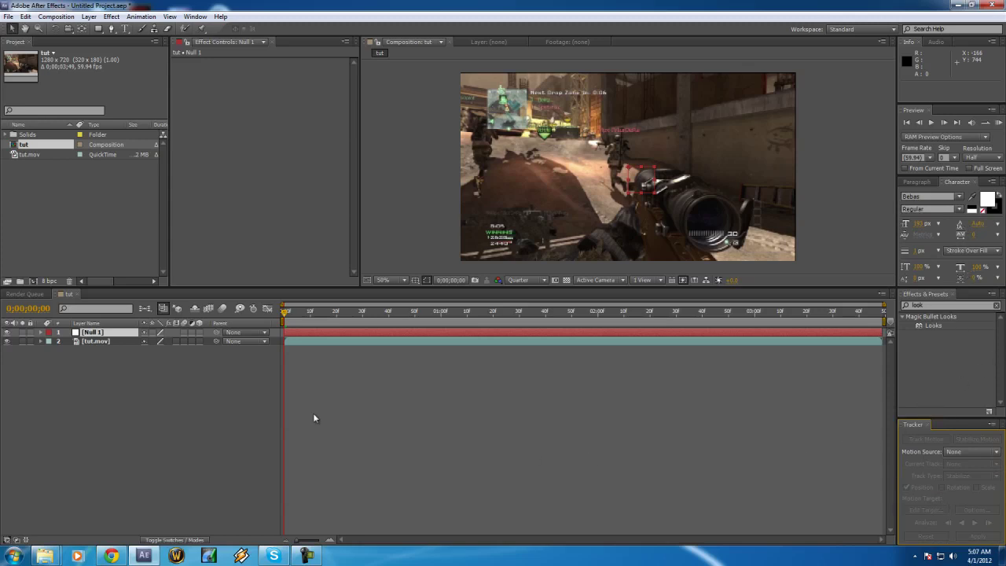
pyautogui.moveTo(294, 311); pyautogui.dragTo(196, 315)
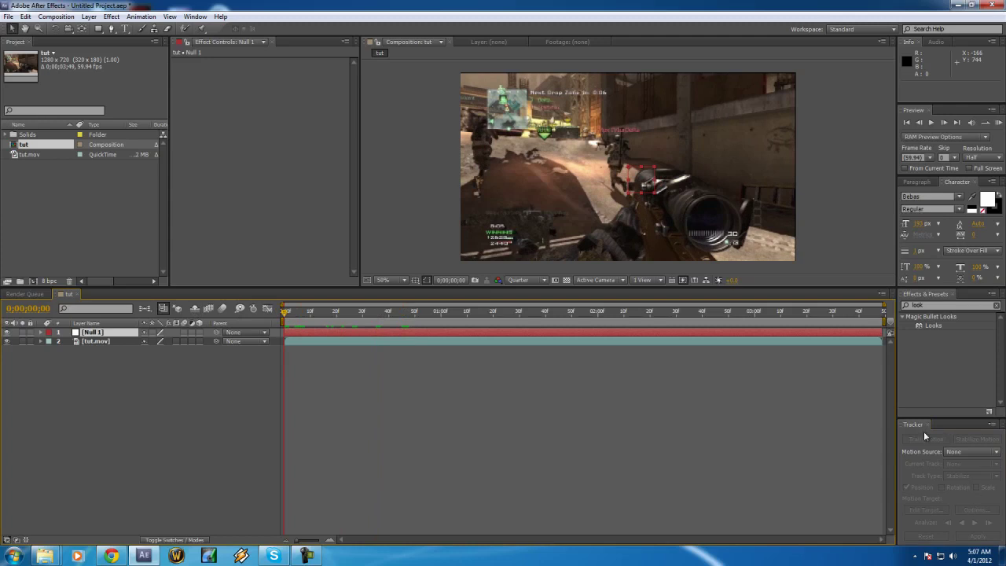
# Try starting a motion track on tut.mov with Track Point 1 placed inside the rifle scope's lens
pyautogui.click(94, 341)
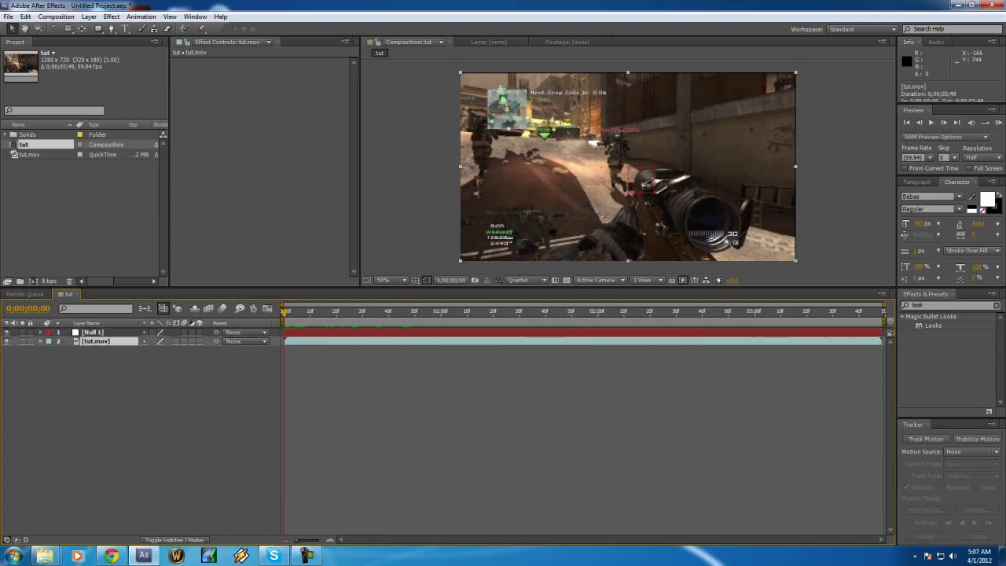
pyautogui.click(924, 440)
pyautogui.scroll(2, 657, 169)
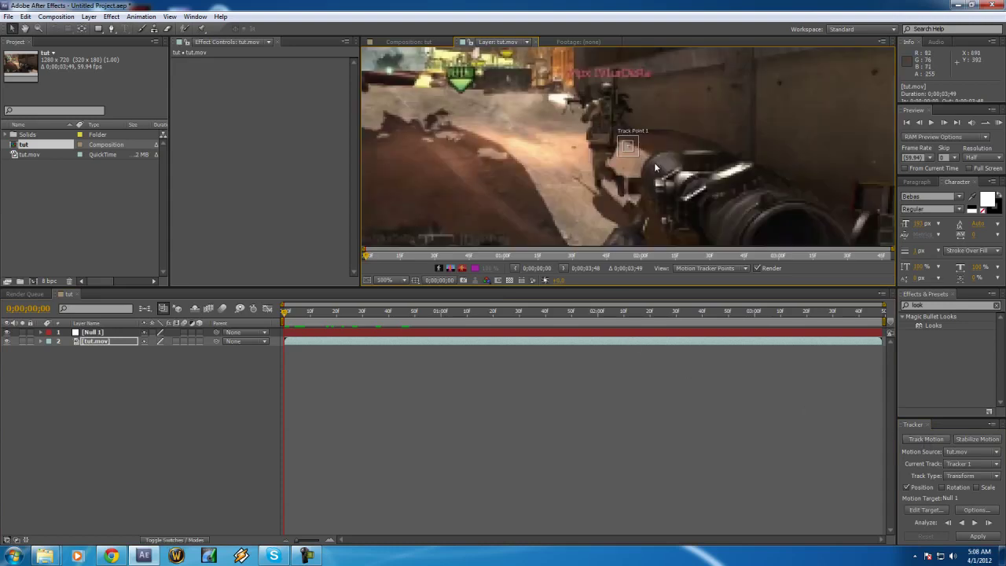
pyautogui.moveTo(799, 163); pyautogui.dragTo(746, 128)
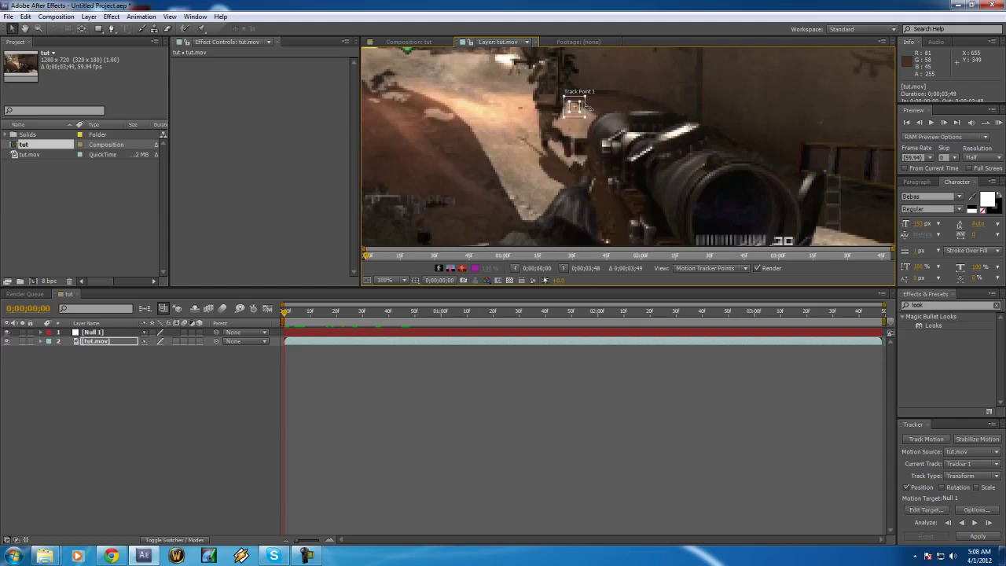
pyautogui.moveTo(581, 107); pyautogui.dragTo(737, 209)
pyautogui.press(',')
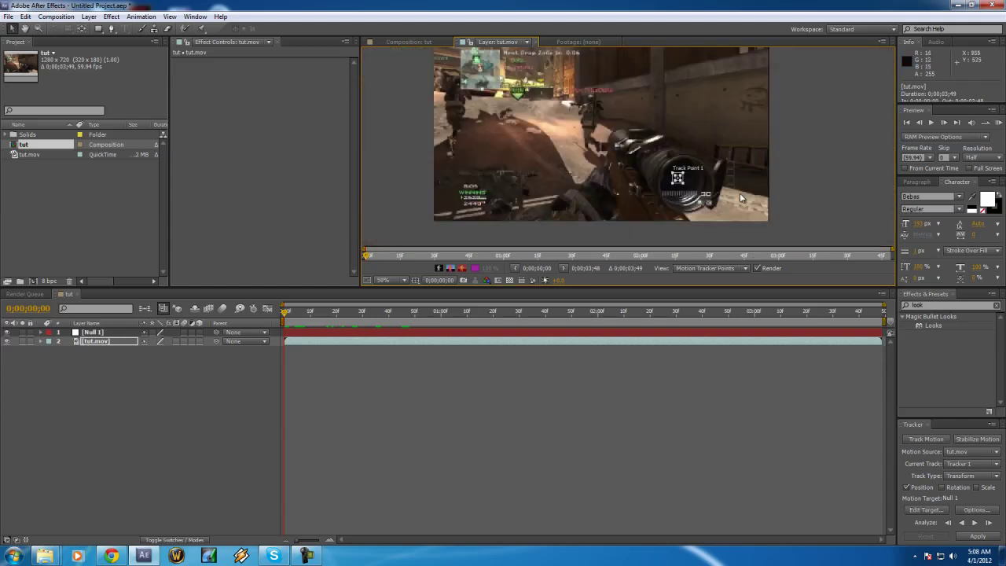
pyautogui.moveTo(593, 104); pyautogui.dragTo(619, 124)
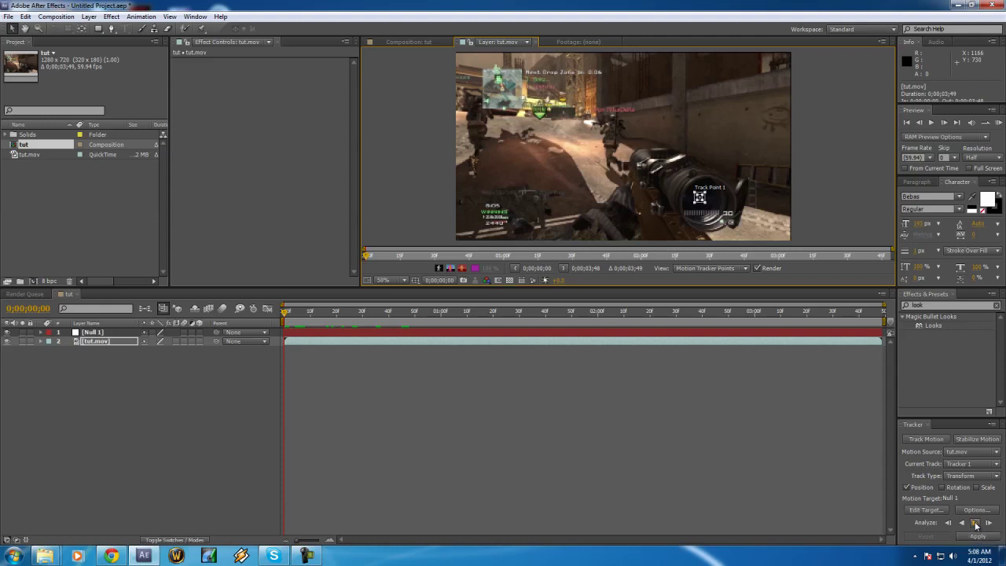
# Analyze the motion forward to 0;00;02;06, undo the track, and go back to the first frame
pyautogui.click(975, 524)
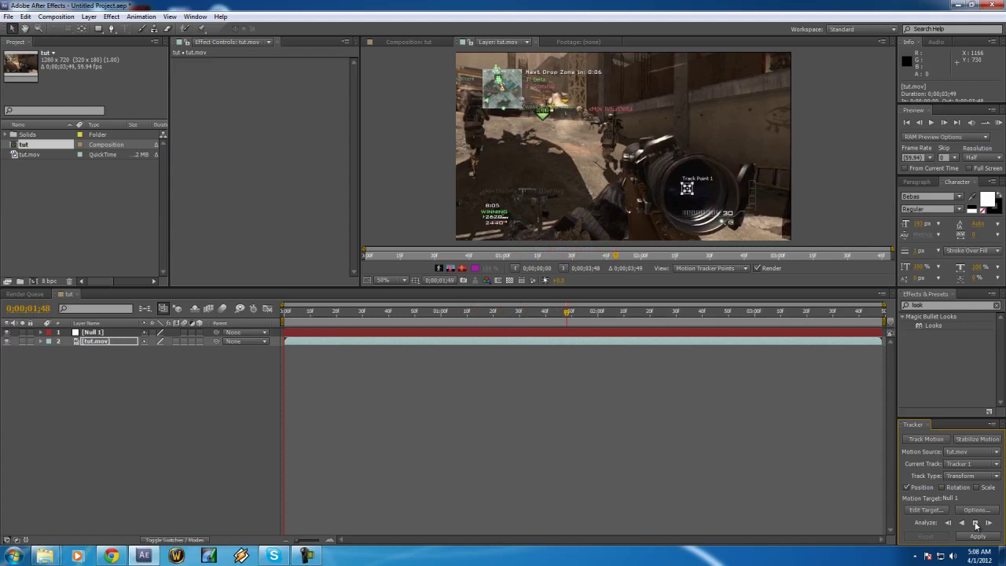
pyautogui.click(975, 524)
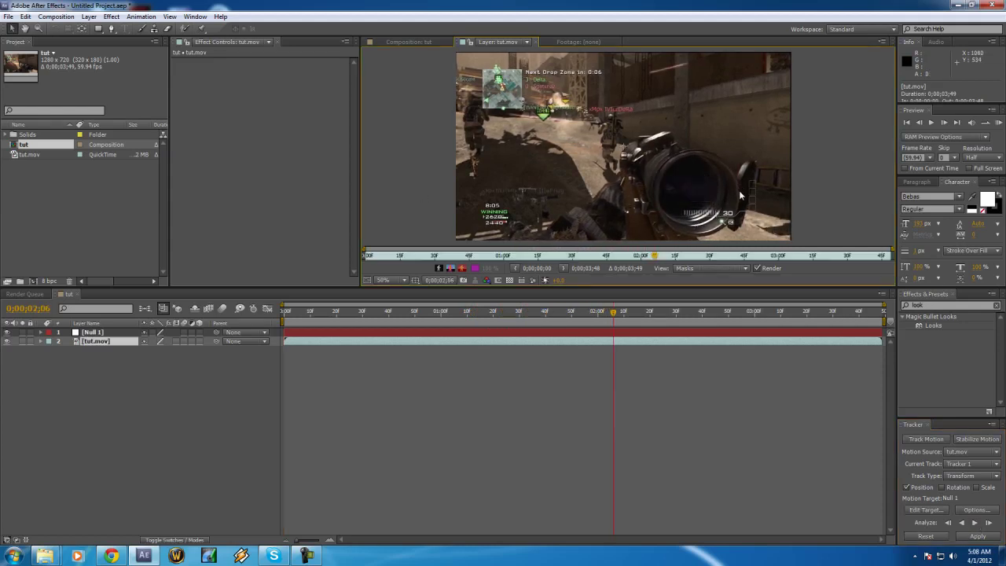
pyautogui.hotkey('ctrl', 'z')
pyautogui.press('Home')
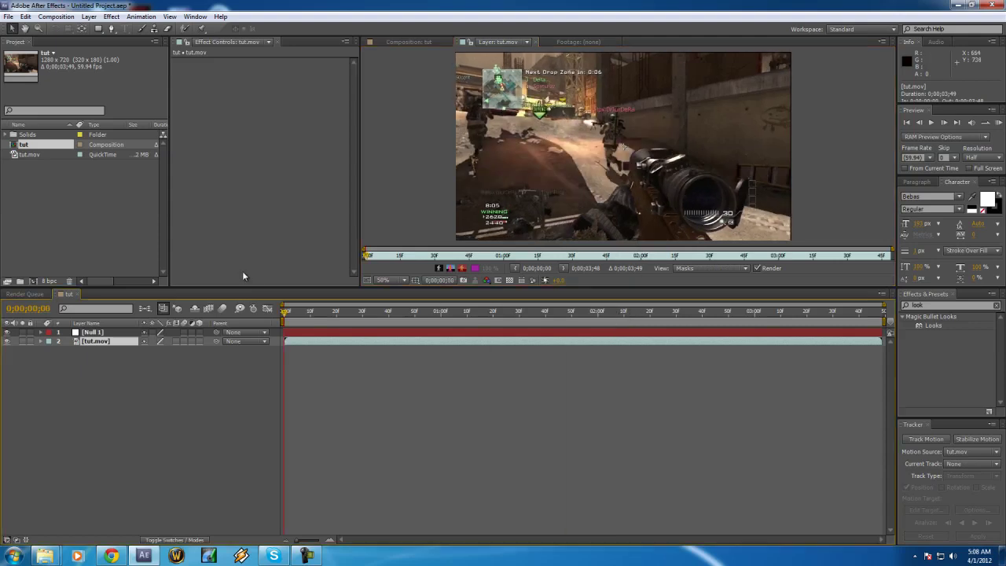
# Track motion on tut.mov from the first frame, placing Track Point 1 inside the rifle scope's lens
pyautogui.click(925, 440)
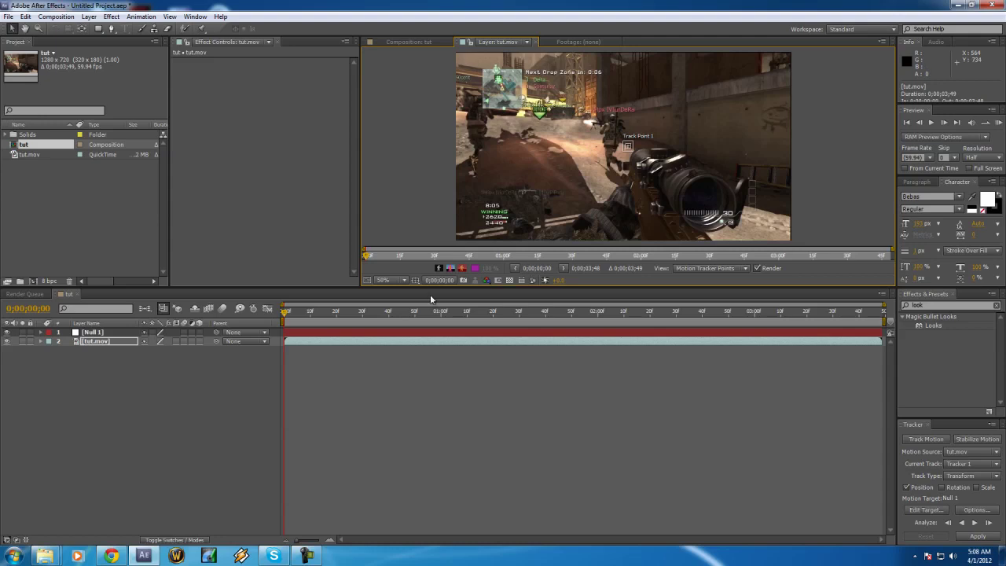
pyautogui.press('.')
pyautogui.moveTo(697, 194); pyautogui.dragTo(651, 145)
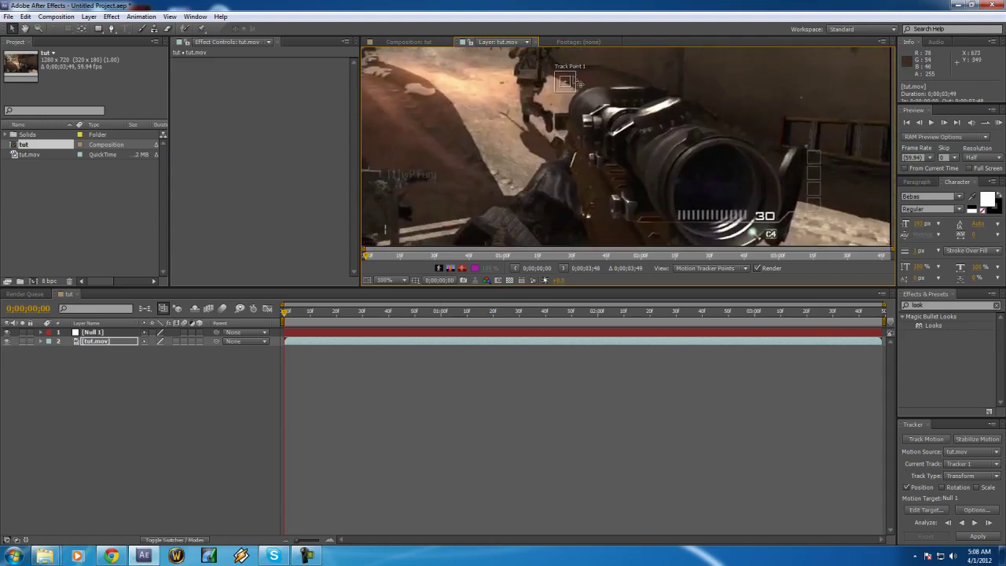
pyautogui.moveTo(579, 83); pyautogui.dragTo(720, 184)
pyautogui.press(',')
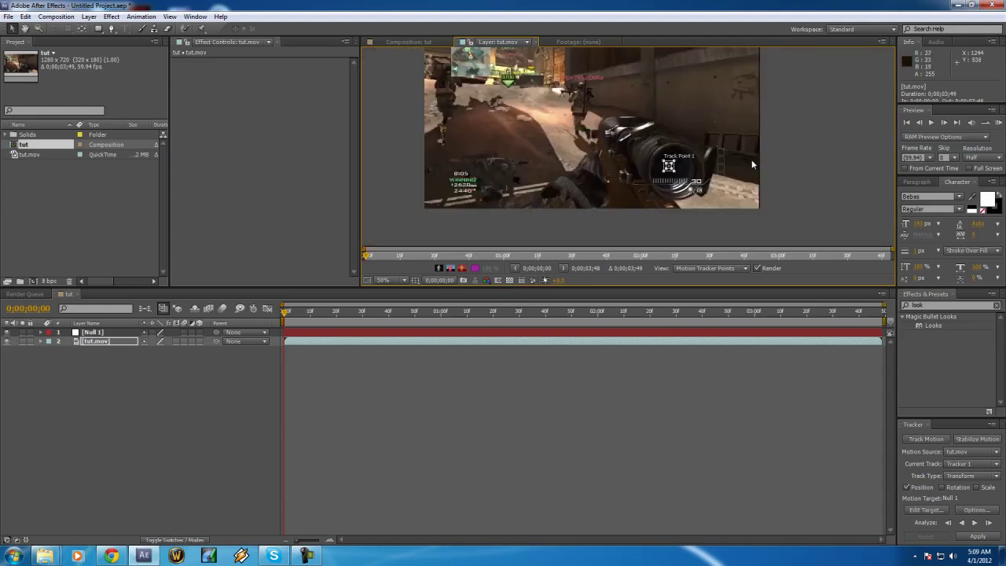
pyautogui.moveTo(535, 124); pyautogui.dragTo(563, 148)
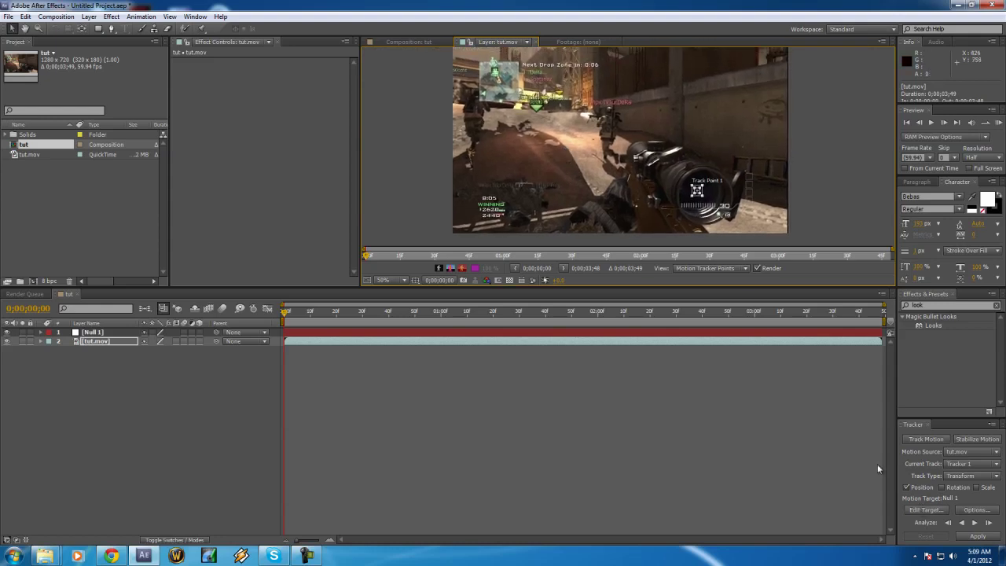
# Analyze the scope's motion forward to 0;00;02;58, apply the track in X and Y to Null 1, and return to the first frame
pyautogui.click(975, 522)
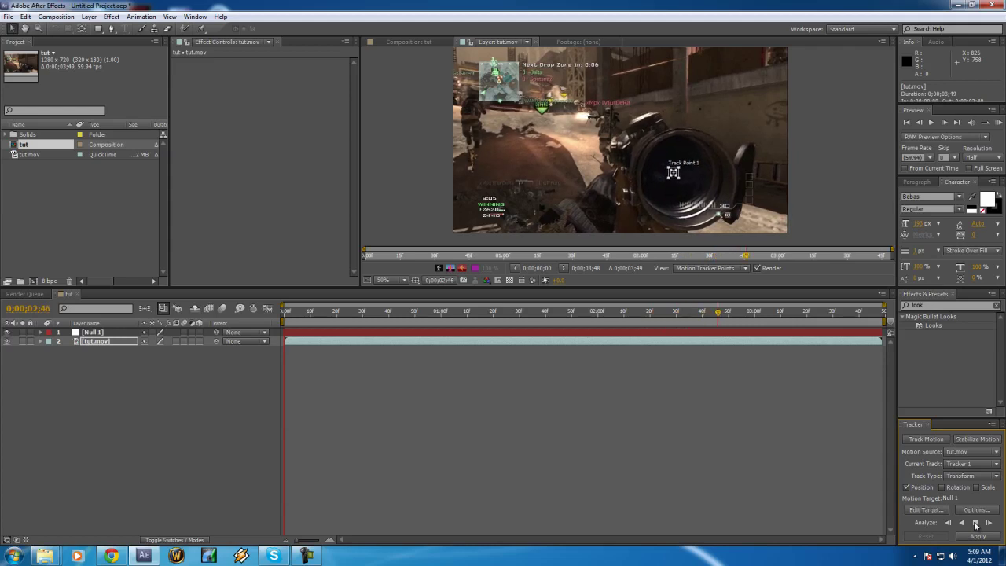
pyautogui.click(975, 523)
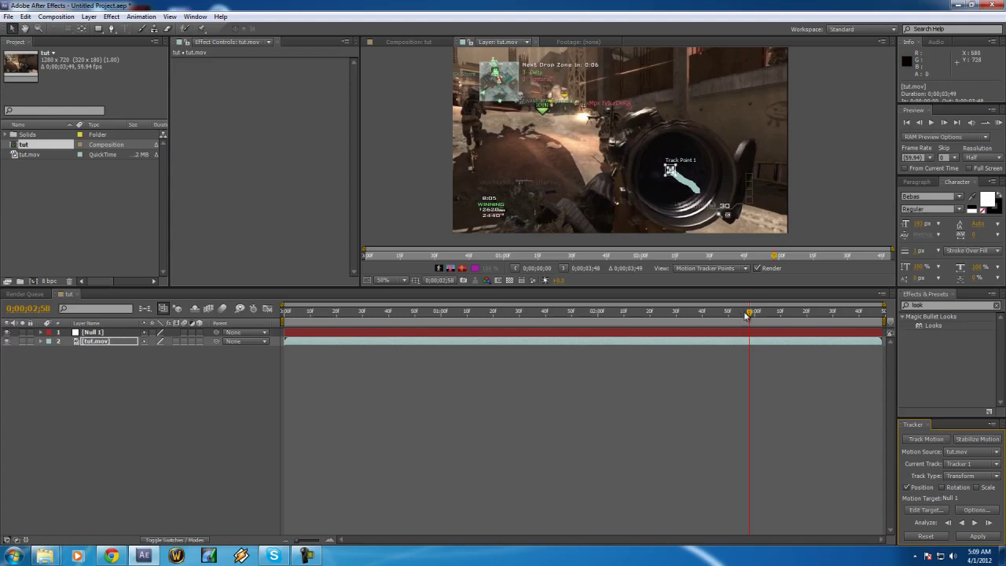
pyautogui.click(972, 536)
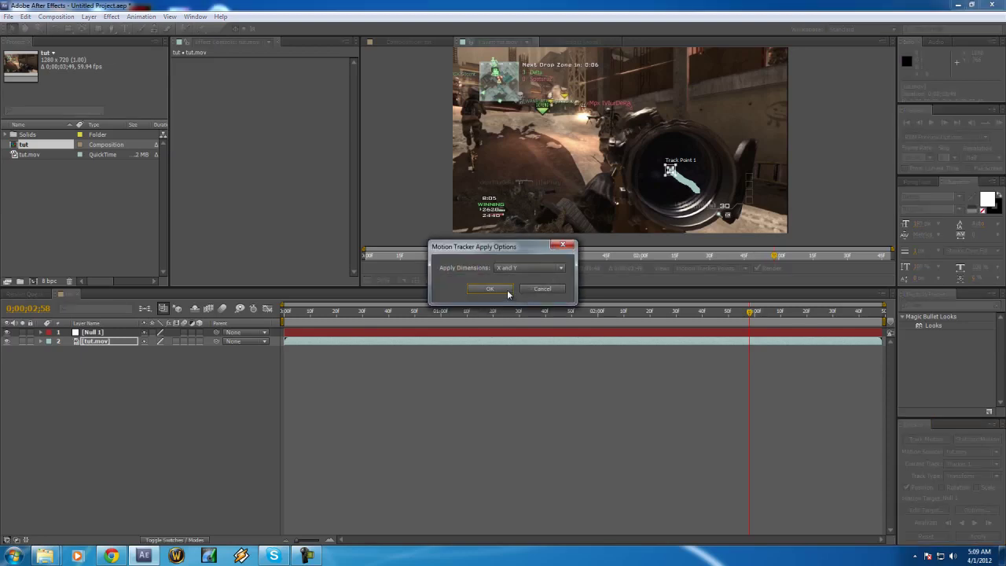
pyautogui.click(489, 288)
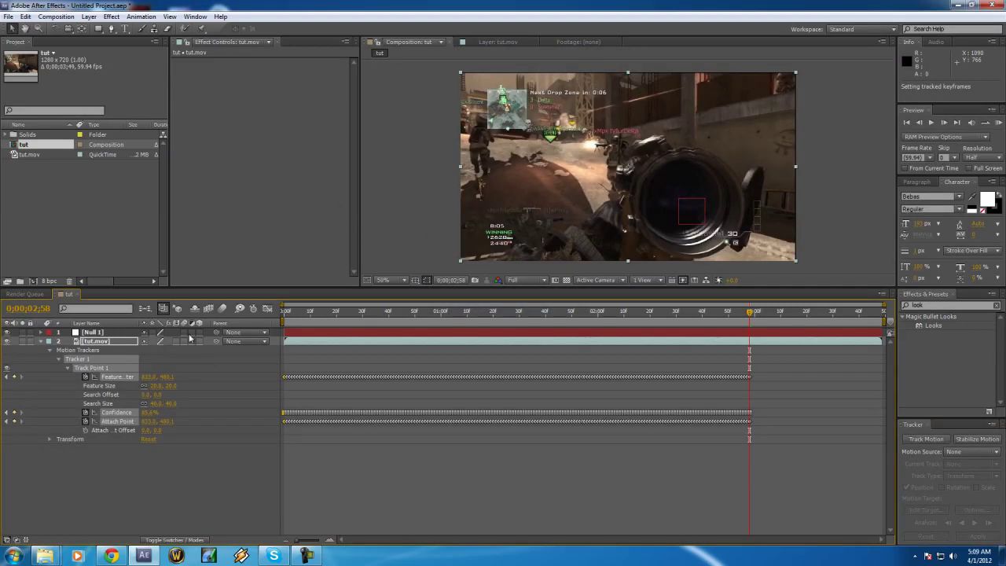
pyautogui.moveTo(288, 311)
pyautogui.mouseDown()
pyautogui.moveTo(576, 344)
pyautogui.moveTo(779, 336)
pyautogui.moveTo(414, 310)
pyautogui.moveTo(754, 315)
pyautogui.moveTo(283, 311)
pyautogui.mouseUp()
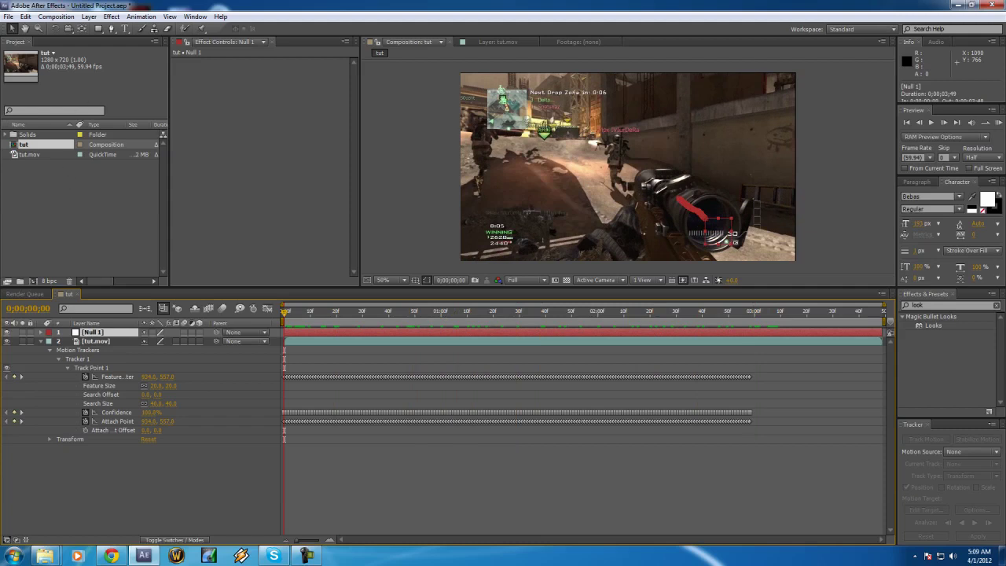
# Import lockon 7.mov into the project and add it to the tut composition above Null 1
pyautogui.moveTo(2, 157); pyautogui.dragTo(64, 225)
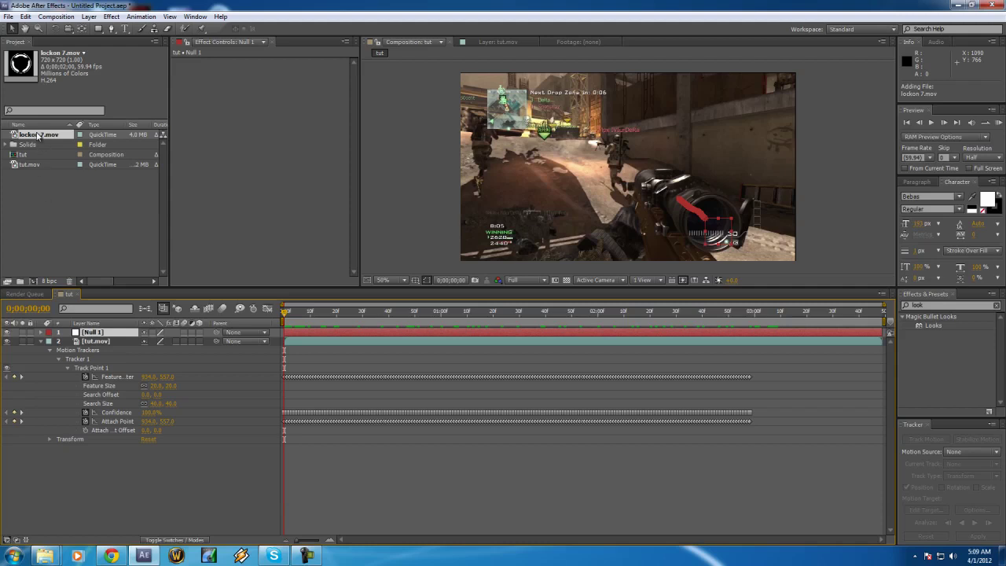
pyautogui.moveTo(40, 136); pyautogui.dragTo(115, 334)
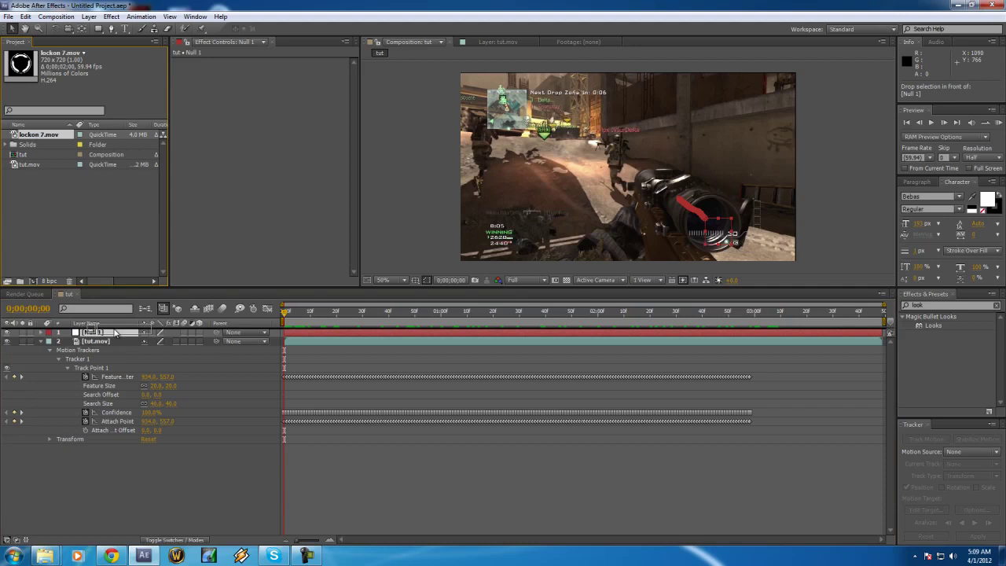
pyautogui.moveTo(115, 334); pyautogui.dragTo(115, 334)
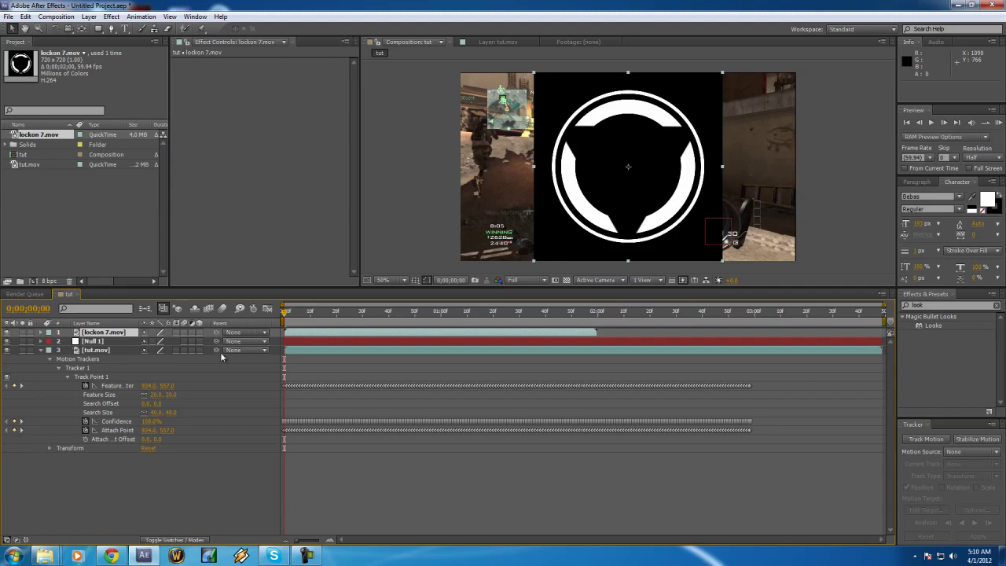
# Set lockon 7.mov's blending mode to Add and parent the layer to Null 1
pyautogui.click(163, 540)
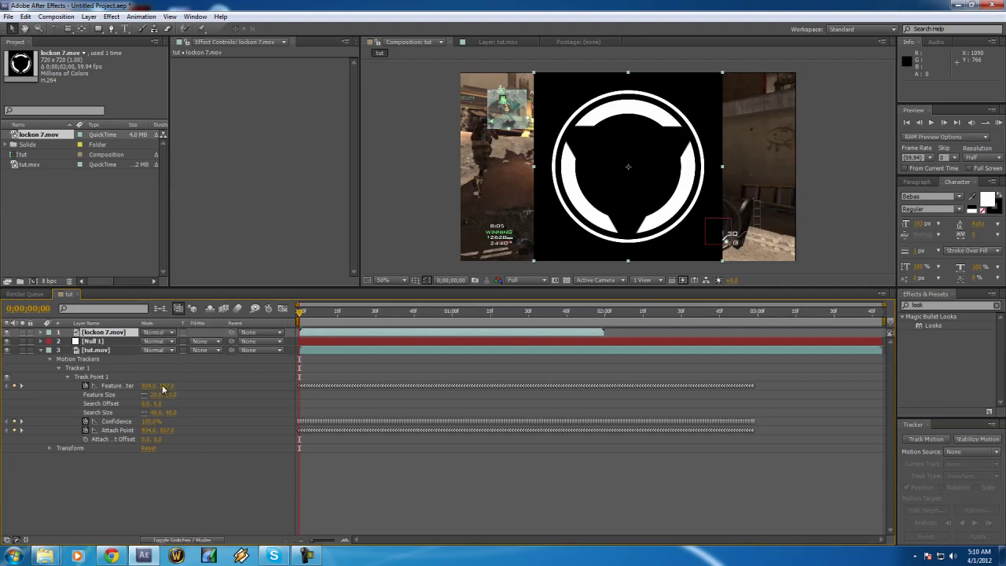
pyautogui.click(157, 341)
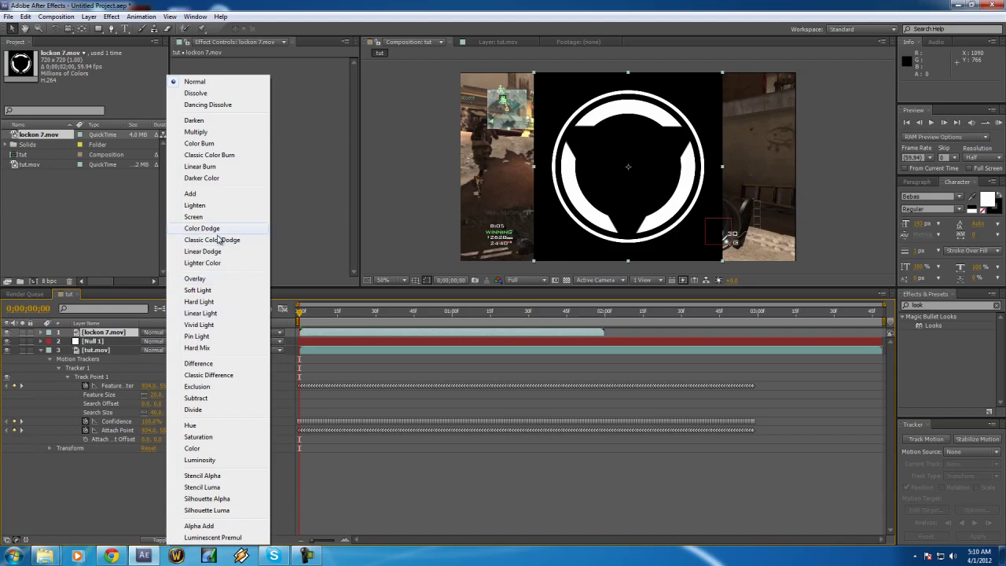
pyautogui.click(191, 194)
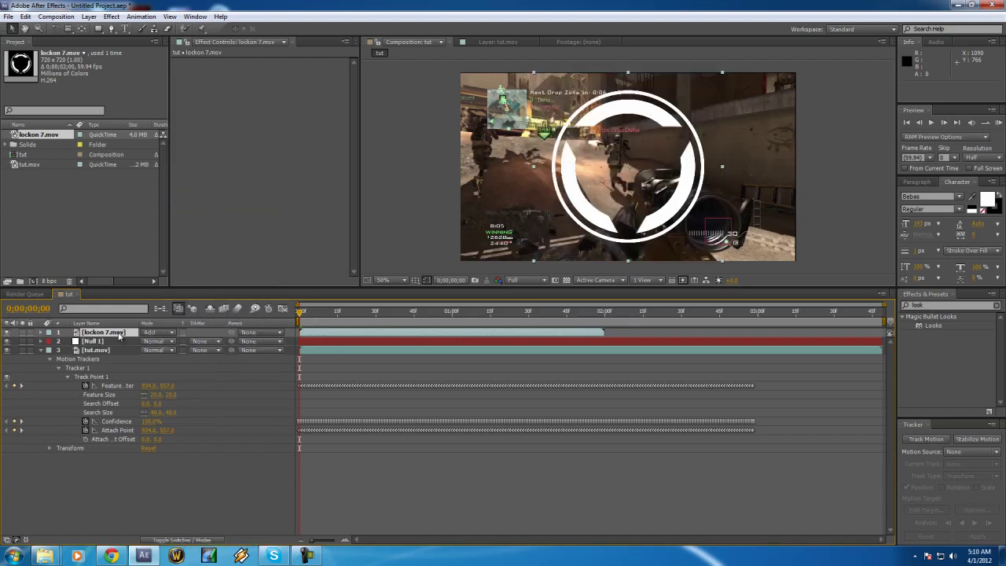
pyautogui.rightClick(116, 338)
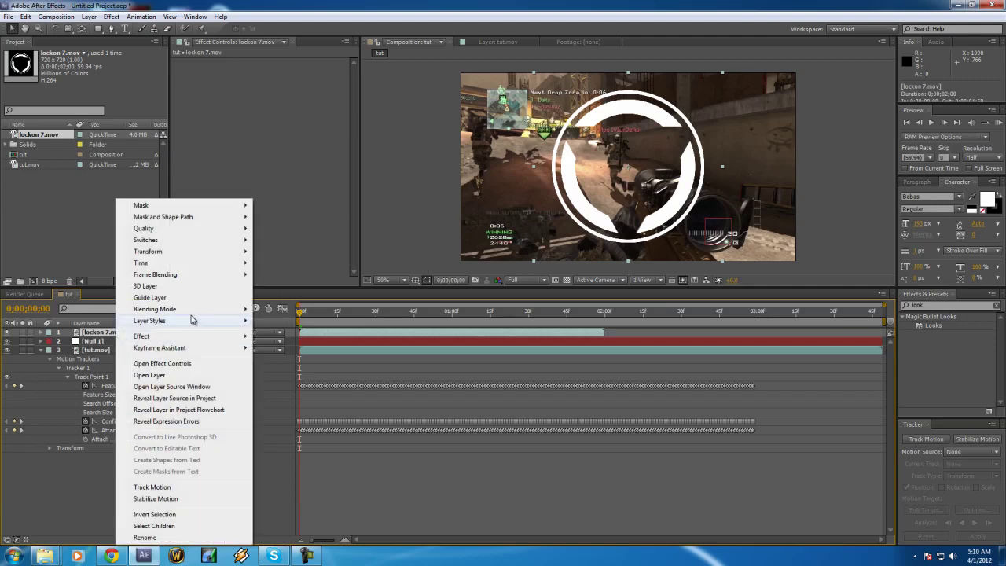
pyautogui.moveTo(196, 309)
pyautogui.click(68, 236)
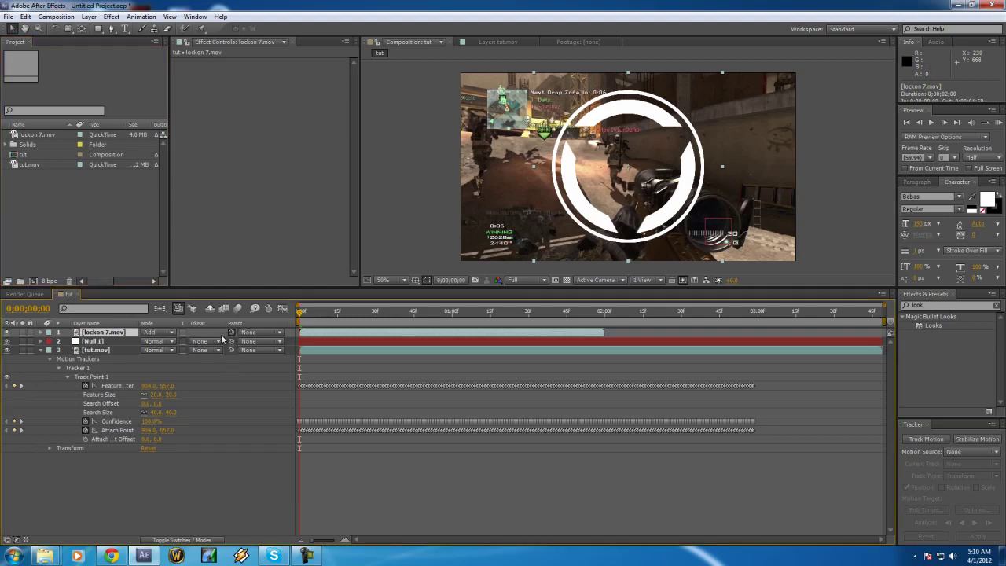
pyautogui.moveTo(231, 332); pyautogui.dragTo(95, 342)
pyautogui.moveTo(314, 314); pyautogui.dragTo(278, 322)
# Scale lockon 7.mov to 37% and position it over the rifle scope's lens at the first frame
pyautogui.click(120, 333)
pyautogui.press('s')
pyautogui.moveTo(161, 341); pyautogui.dragTo(141, 339)
pyautogui.moveTo(638, 172); pyautogui.dragTo(723, 228)
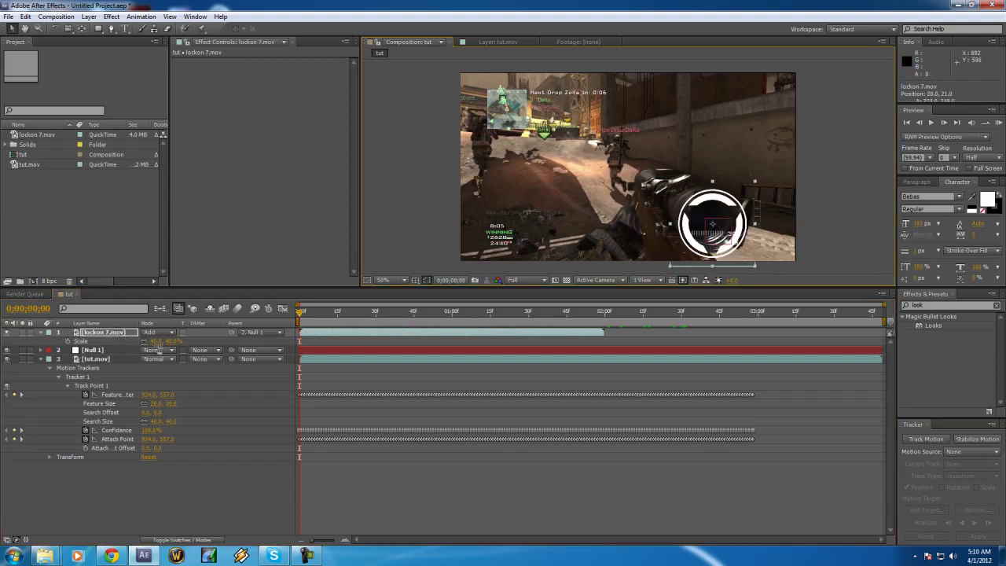
pyautogui.moveTo(154, 340); pyautogui.dragTo(143, 340)
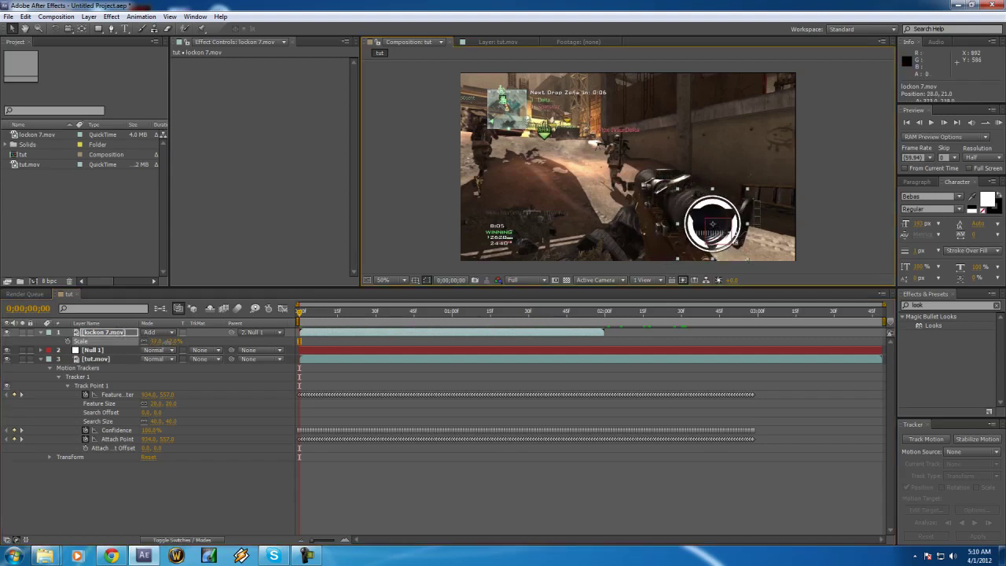
pyautogui.moveTo(731, 219); pyautogui.dragTo(558, 151)
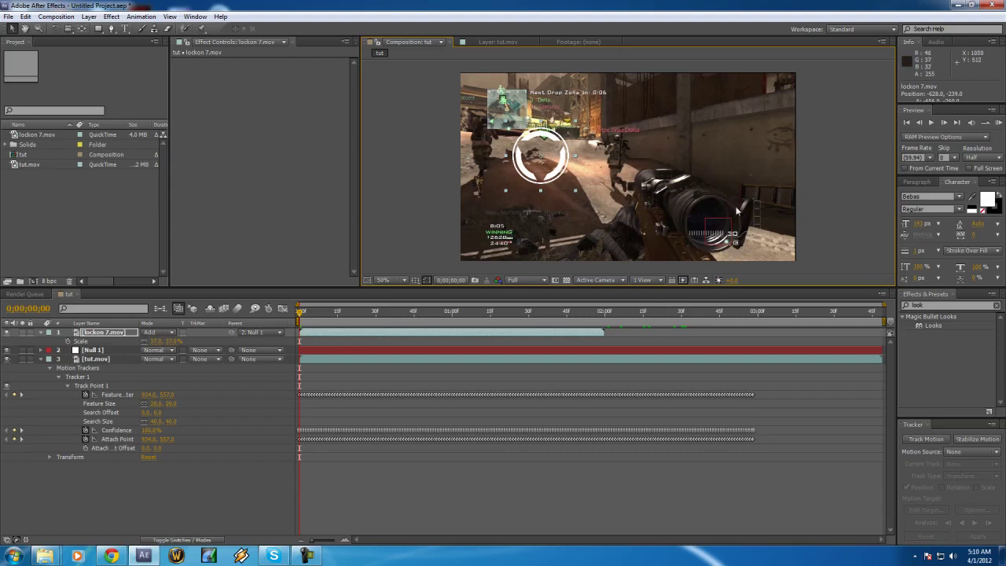
pyautogui.moveTo(560, 159); pyautogui.dragTo(732, 227)
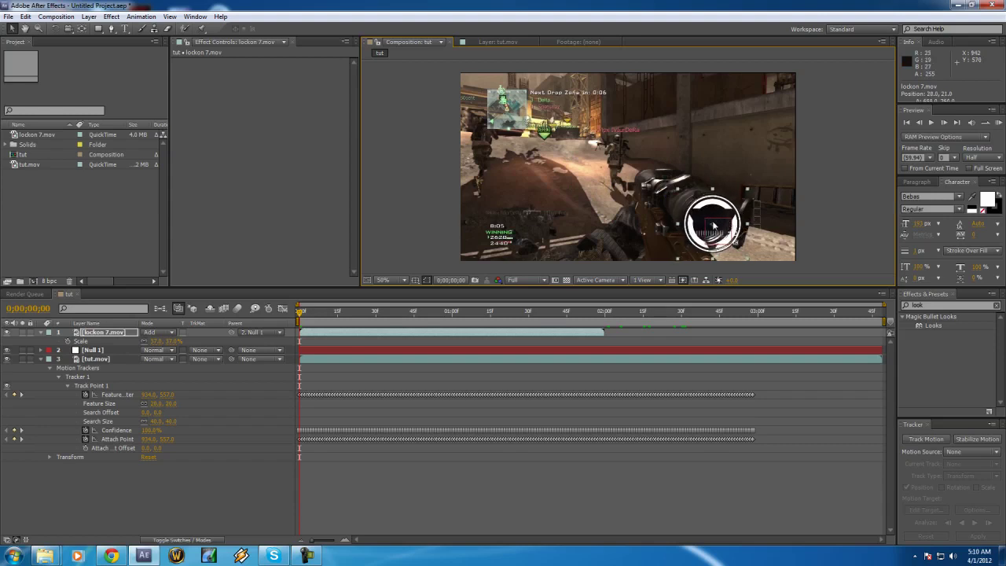
# Make lockon 7.mov a 3D layer and keyframe its Orientation at the first frame, turning it slightly on Y to match the scope
pyautogui.click(189, 540)
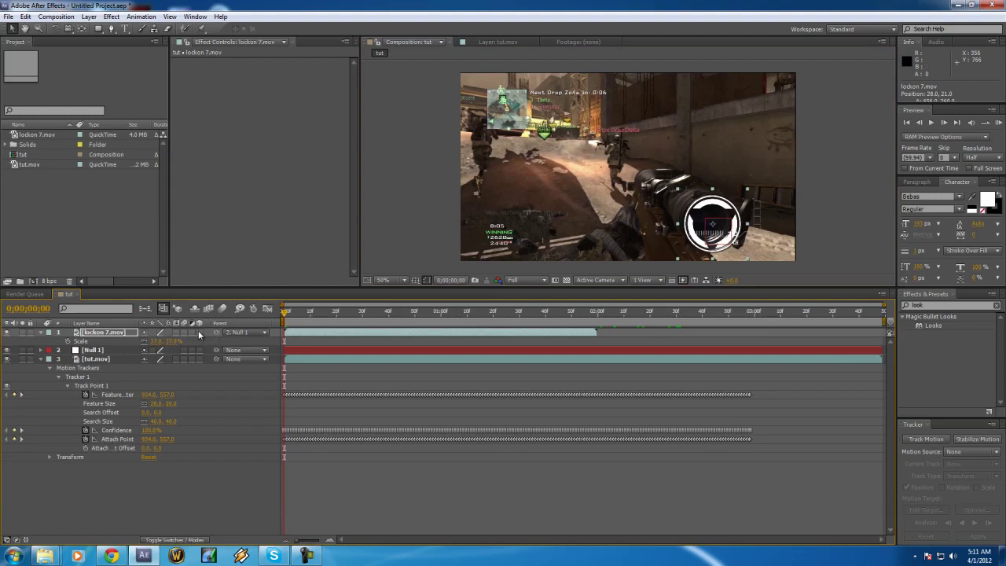
pyautogui.click(198, 332)
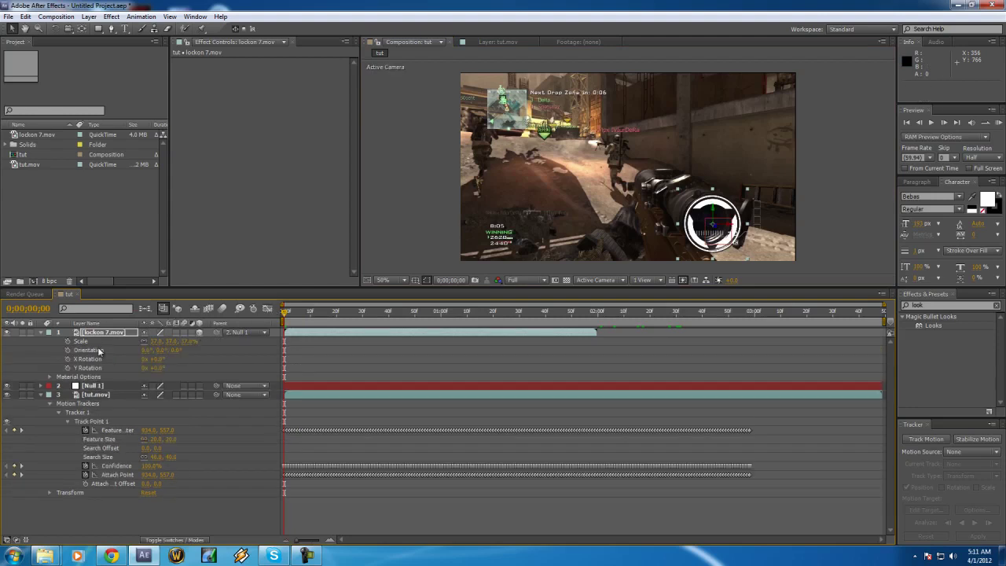
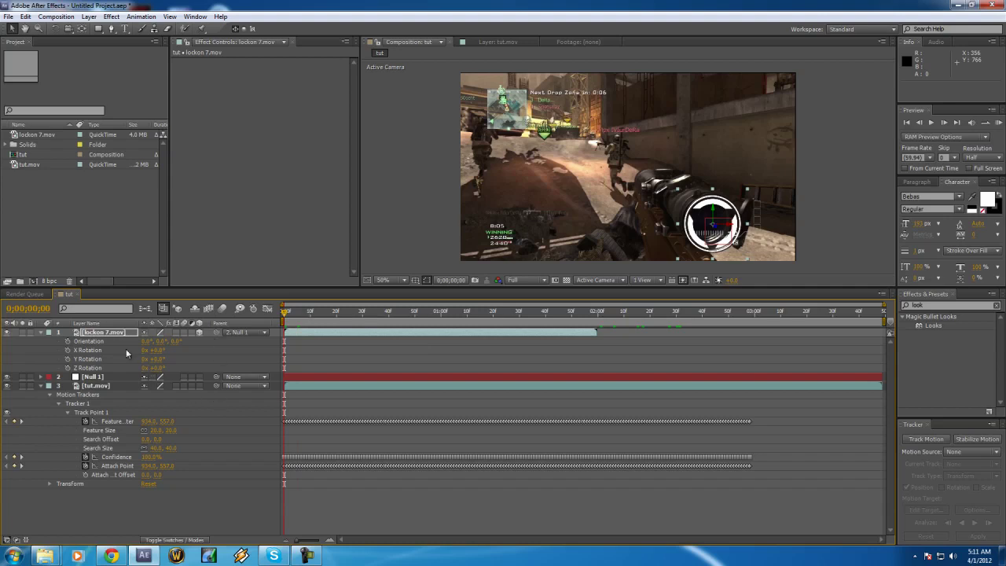
pyautogui.click(67, 341)
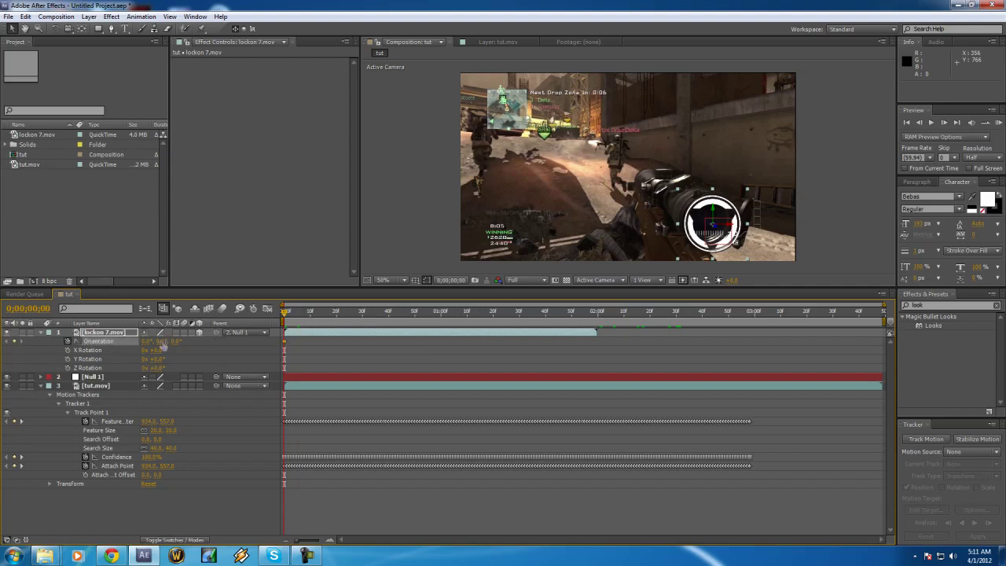
pyautogui.moveTo(162, 347); pyautogui.dragTo(149, 343)
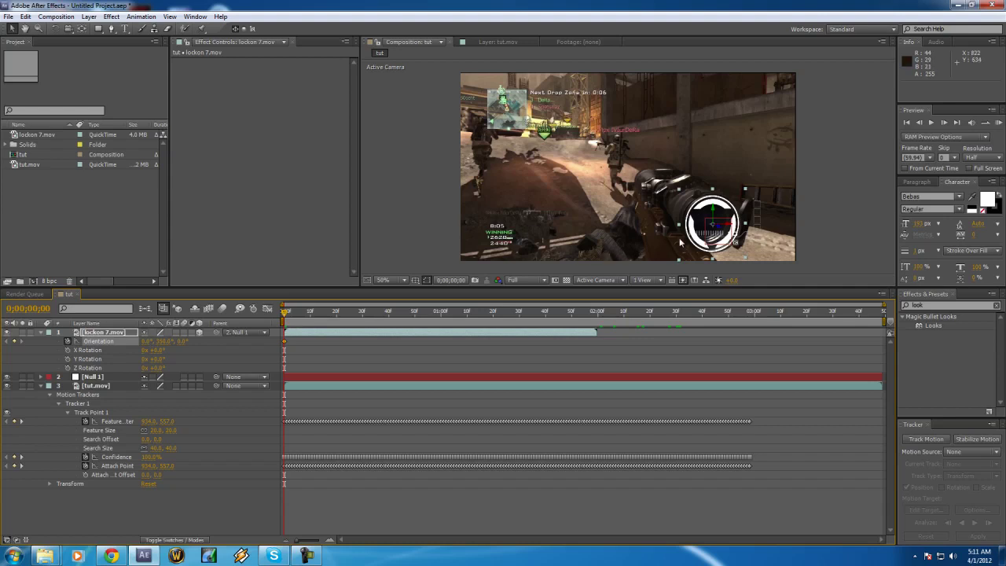
pyautogui.click(695, 237)
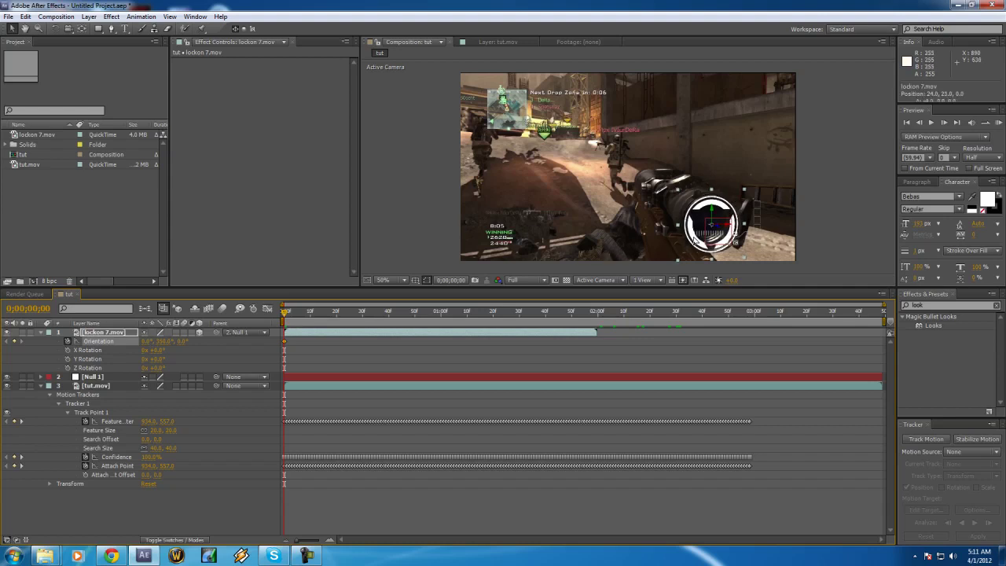
# Keyframe lockon 7.mov's Y orientation to a small positive angle at 0;00;00;56 and to 0° at 0;00;01;24
pyautogui.moveTo(315, 318); pyautogui.dragTo(430, 318)
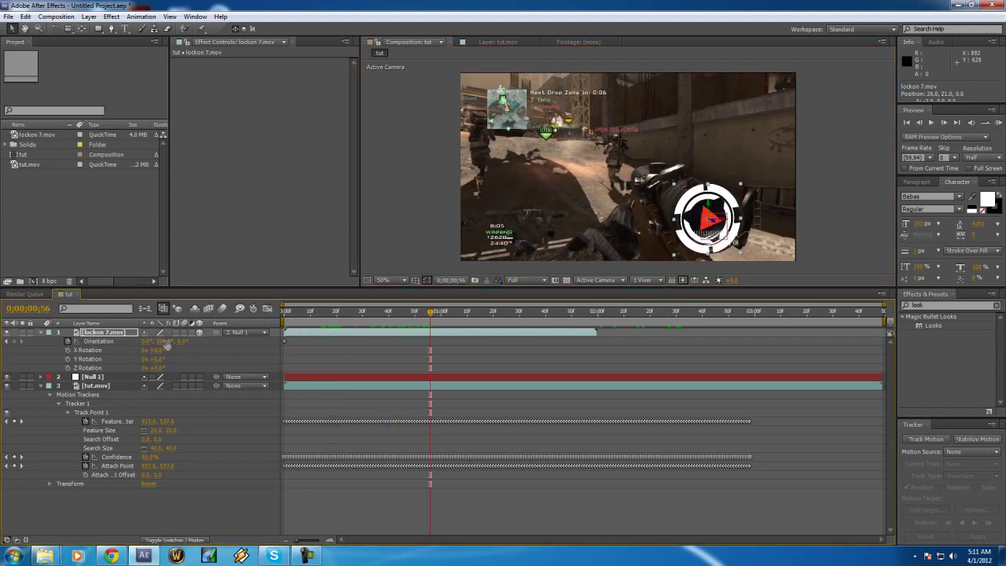
pyautogui.moveTo(167, 346); pyautogui.dragTo(216, 346)
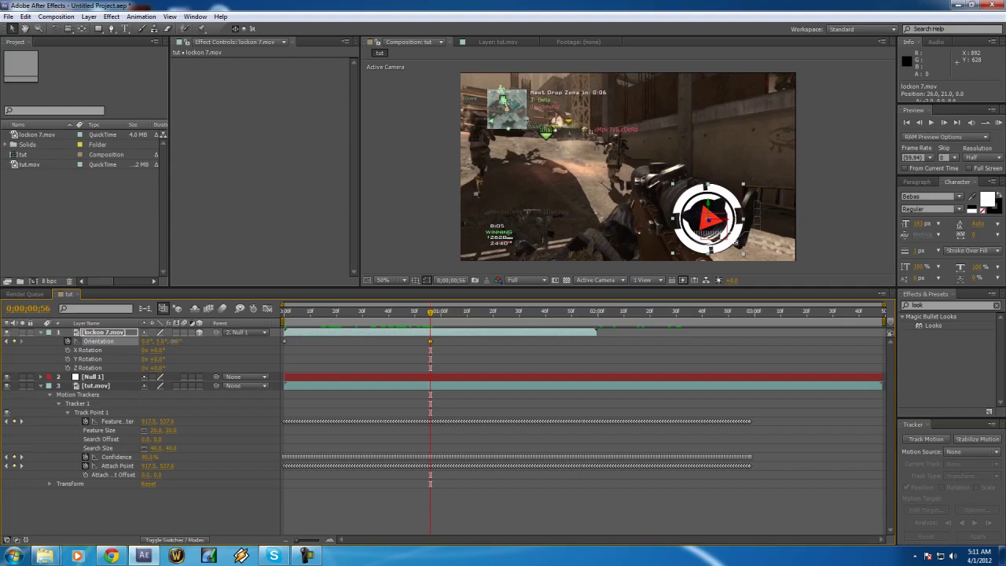
pyautogui.moveTo(432, 314); pyautogui.dragTo(556, 330)
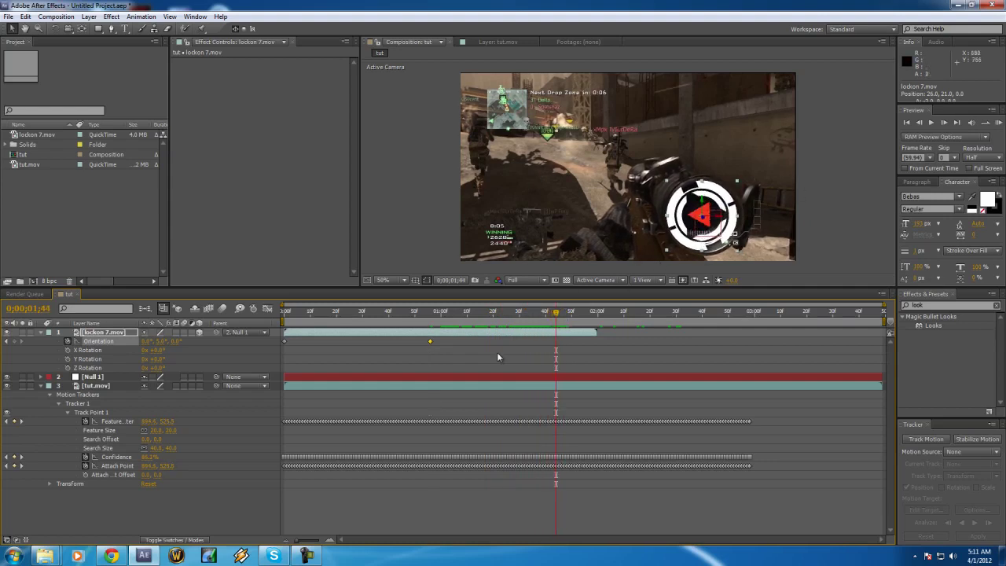
pyautogui.click(519, 319)
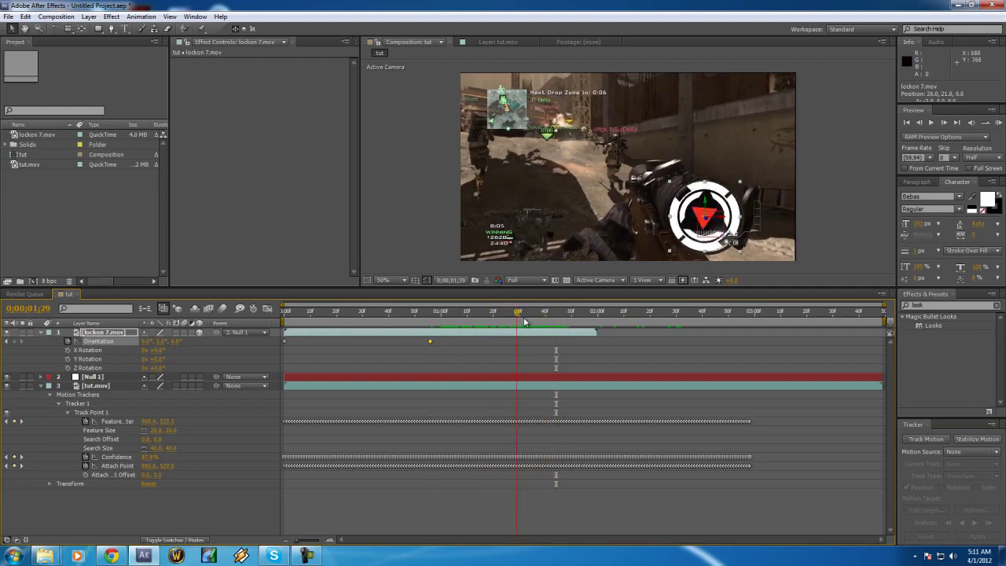
pyautogui.moveTo(518, 324)
pyautogui.mouseDown()
pyautogui.moveTo(492, 323)
pyautogui.moveTo(504, 322)
pyautogui.mouseUp()
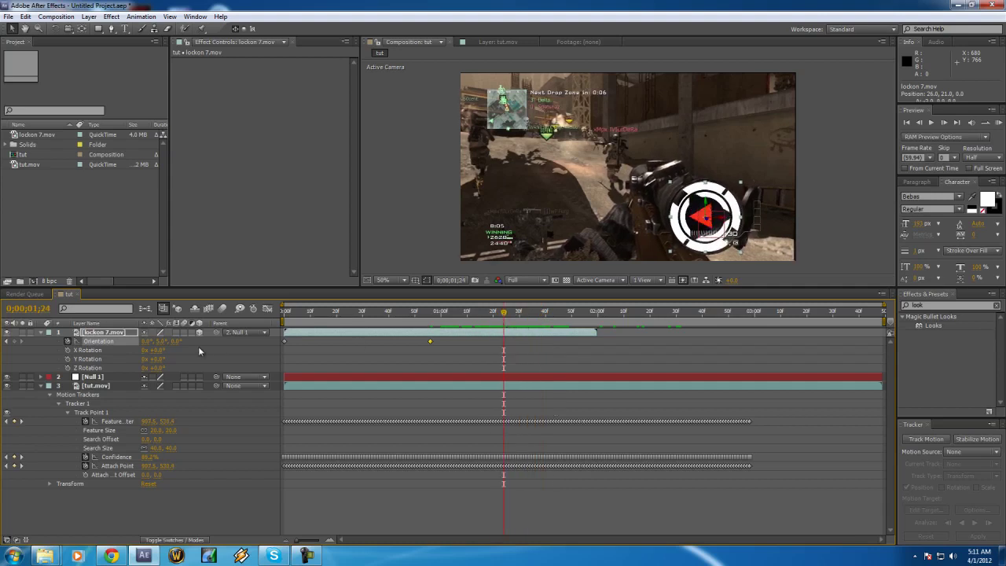
pyautogui.click(167, 341)
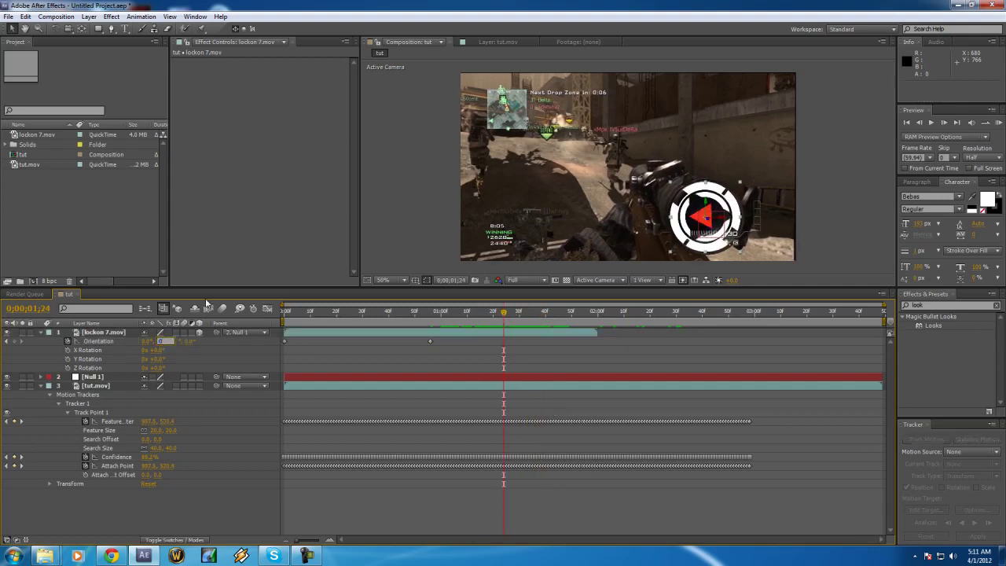
pyautogui.write('0')
pyautogui.press('Return')
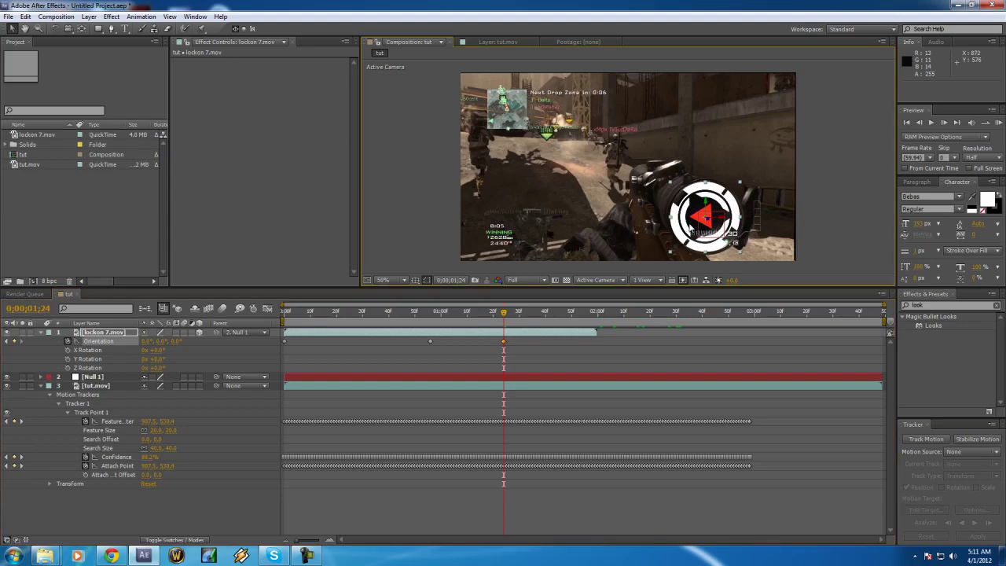
pyautogui.moveTo(499, 313); pyautogui.dragTo(538, 313)
pyautogui.press('Home')
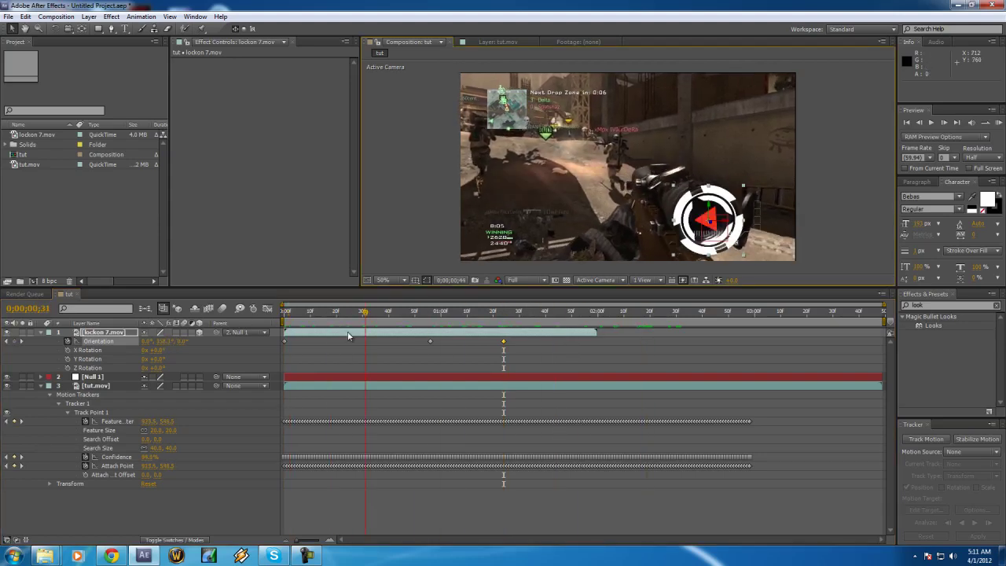
# Keyframe lockon 7.mov's Scale at 37% at 0;00;01;35 and 0% at 0;00;01;58, and return to the first frame
pyautogui.click(379, 313)
pyautogui.moveTo(401, 313); pyautogui.dragTo(532, 313)
pyautogui.click(114, 334)
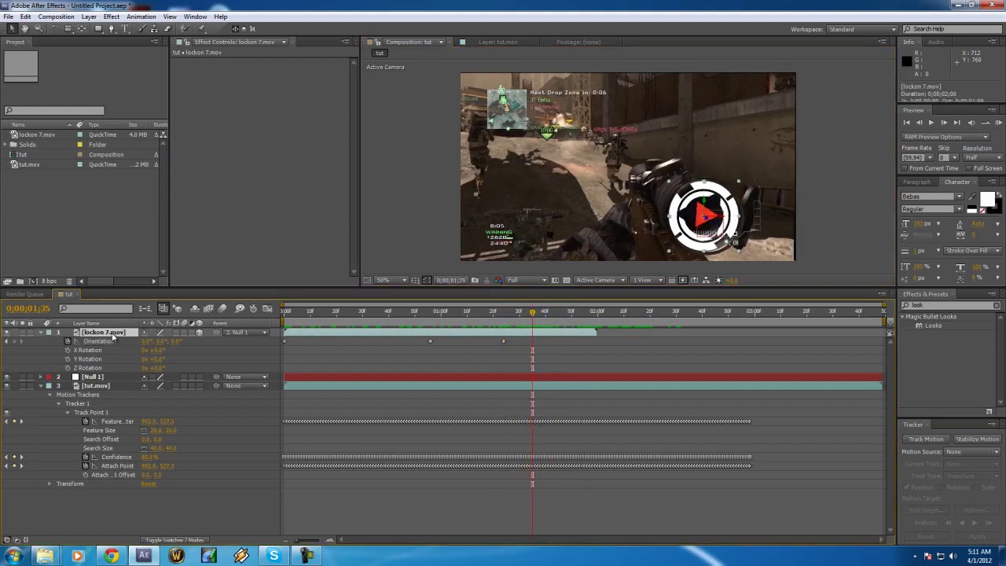
pyautogui.press('s')
pyautogui.click(68, 341)
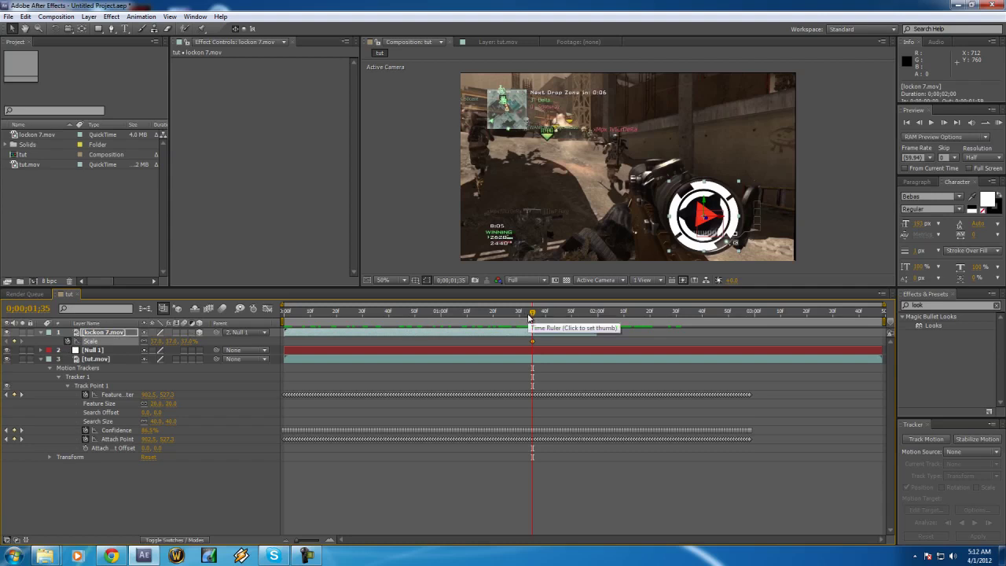
pyautogui.moveTo(534, 315); pyautogui.dragTo(595, 313)
pyautogui.click(188, 341)
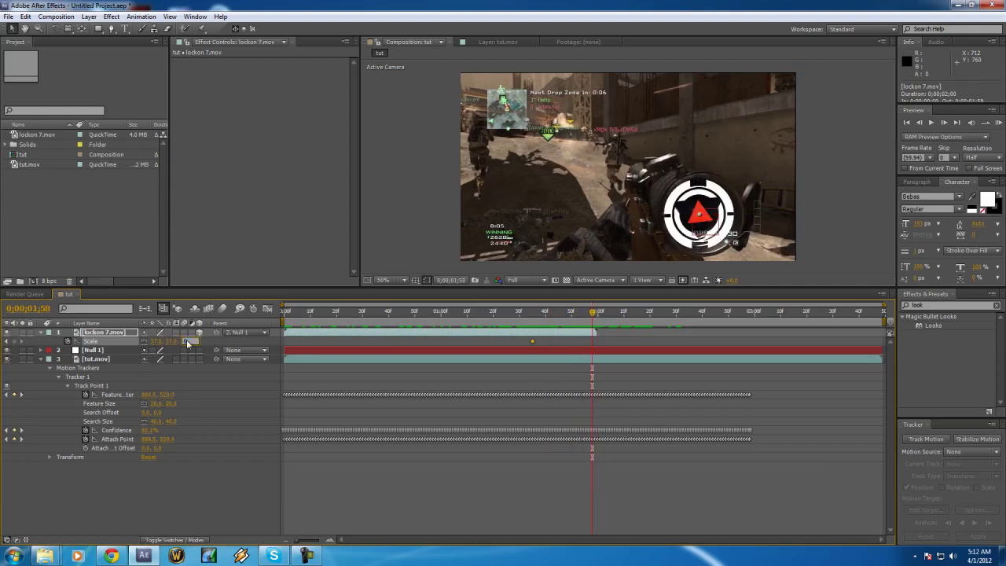
pyautogui.write('0')
pyautogui.press('Return')
pyautogui.moveTo(560, 313); pyautogui.dragTo(267, 366)
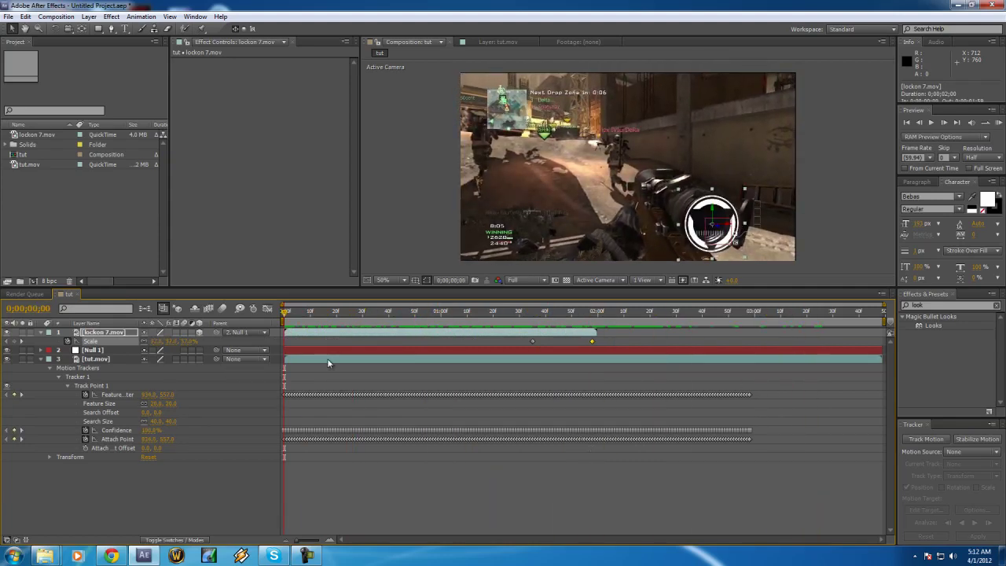
# Apply the Looks effect to the tut.mov layer and give it the Candy look from the Other category
pyautogui.click(100, 231)
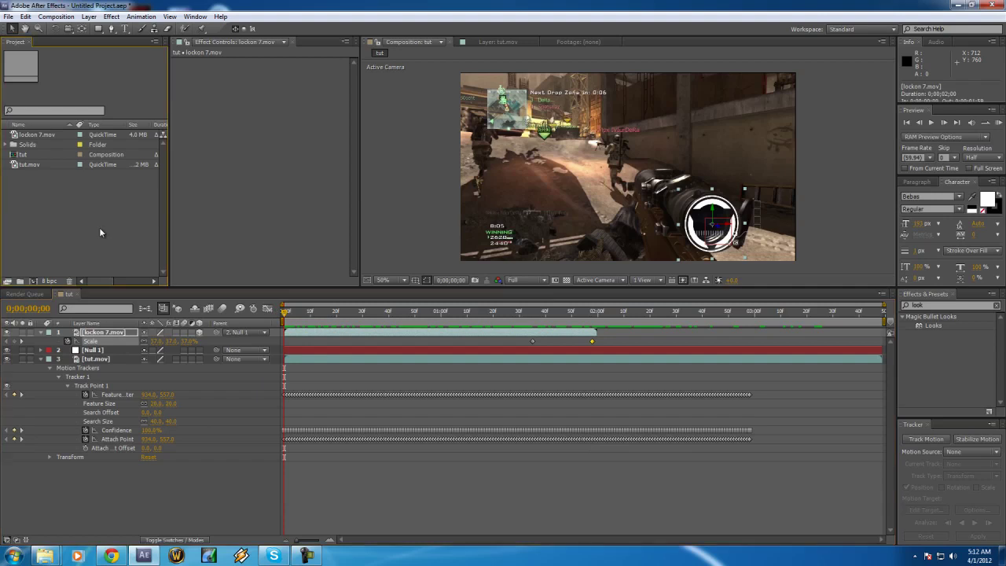
pyautogui.click(951, 305)
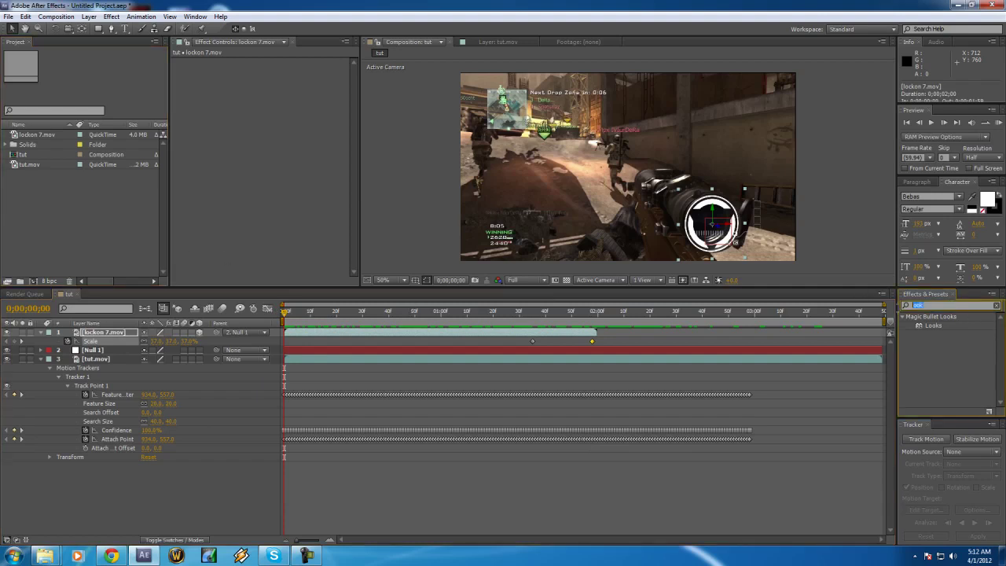
pyautogui.click(937, 325)
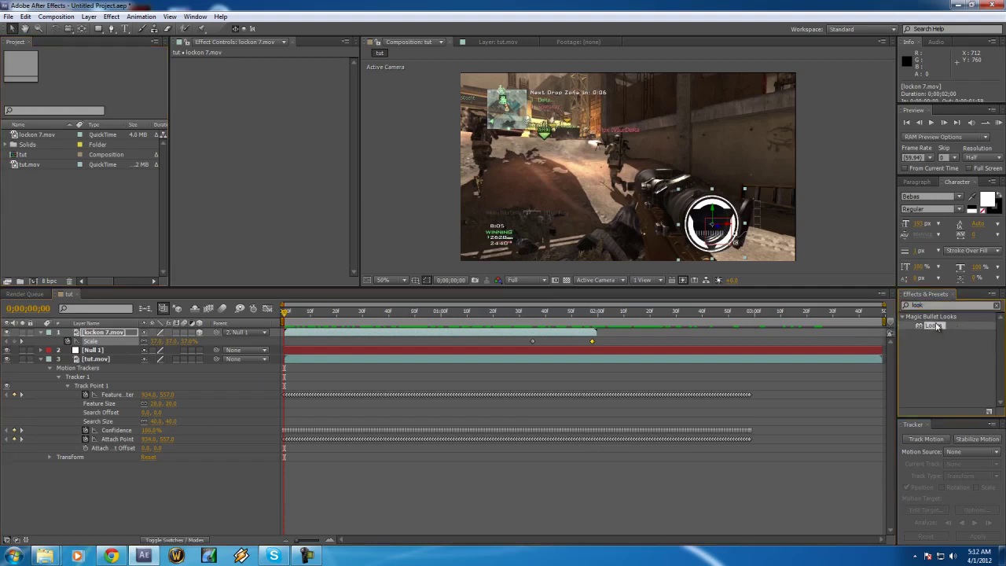
pyautogui.moveTo(936, 326); pyautogui.dragTo(102, 359)
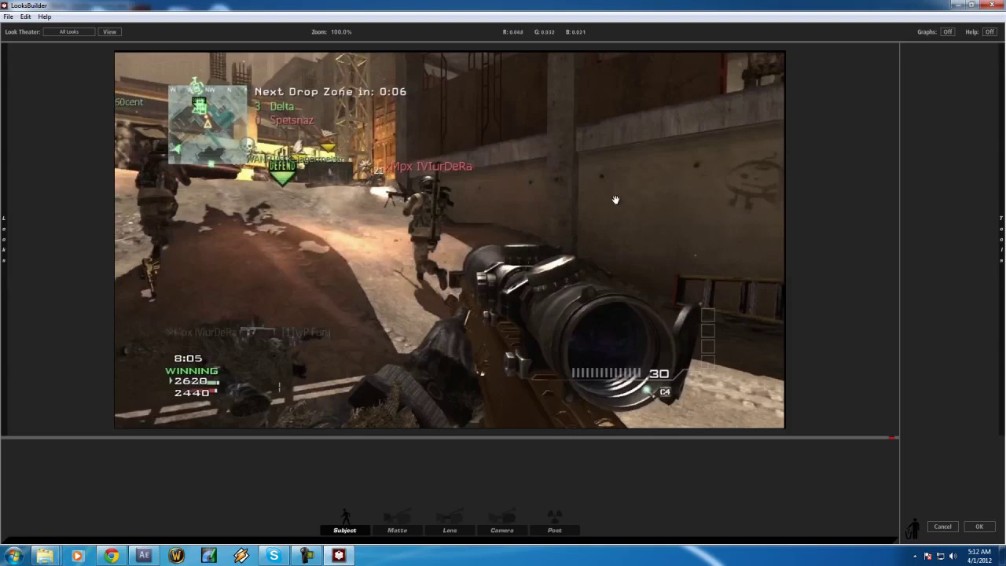
pyautogui.moveTo(4, 236)
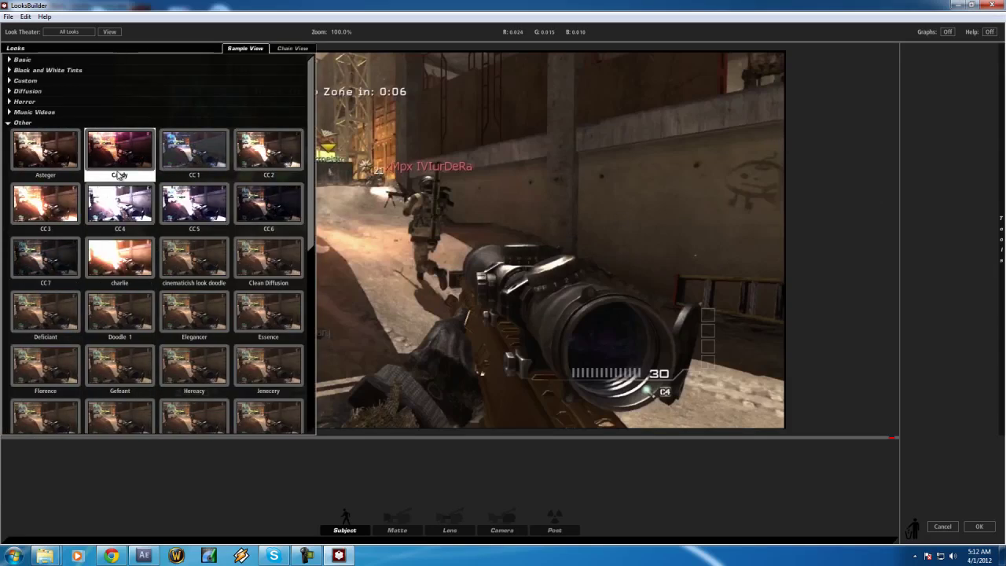
pyautogui.click(118, 175)
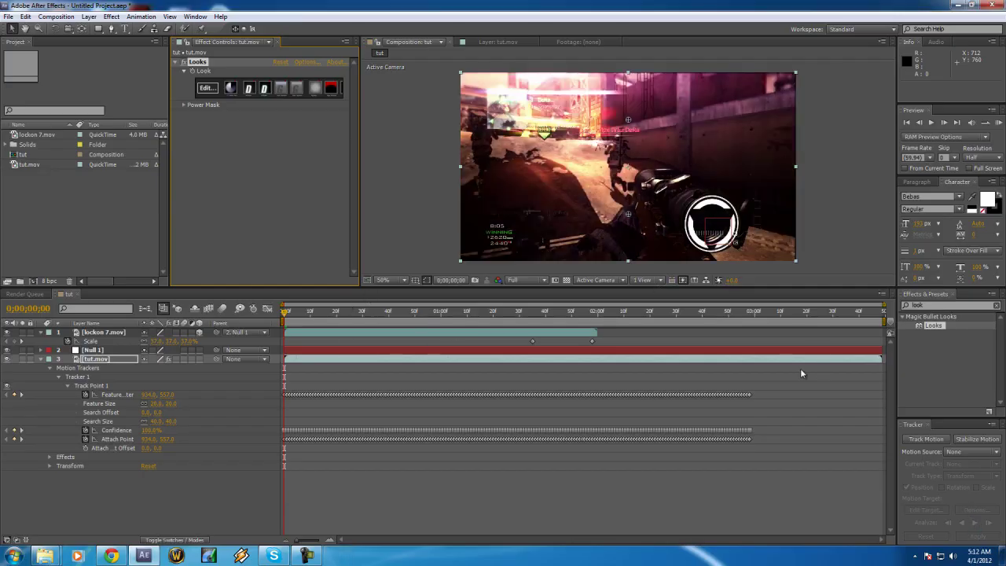
# Apply the Looks effect to the lockon 7.mov layer and give it the Gefeant look from the Other category
pyautogui.click(97, 332)
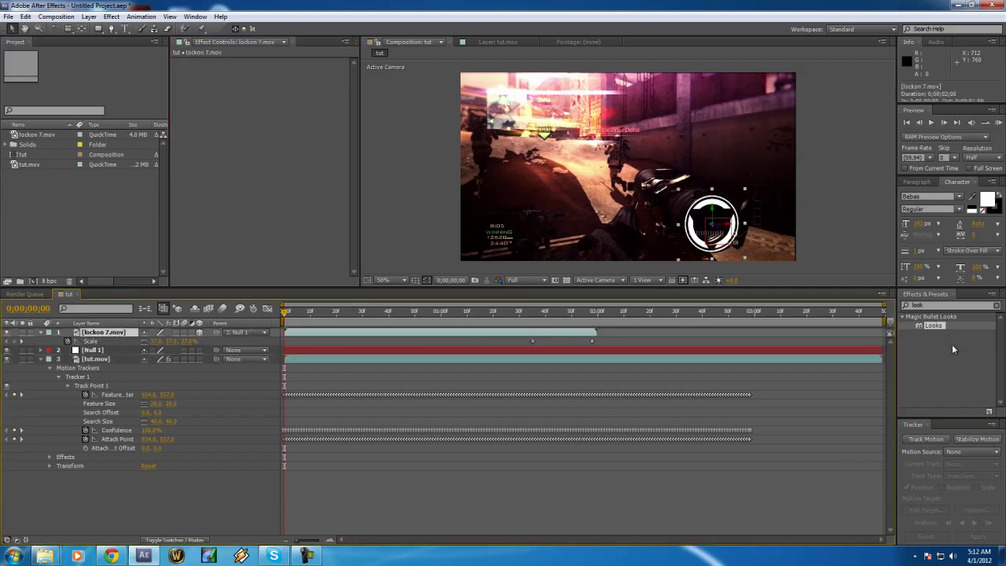
pyautogui.moveTo(936, 324); pyautogui.dragTo(87, 338)
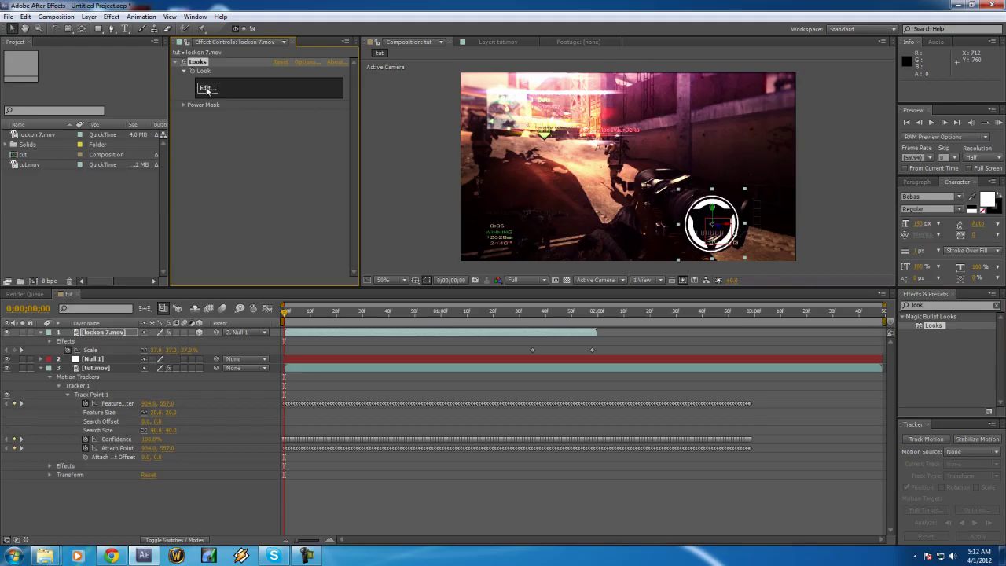
pyautogui.click(206, 88)
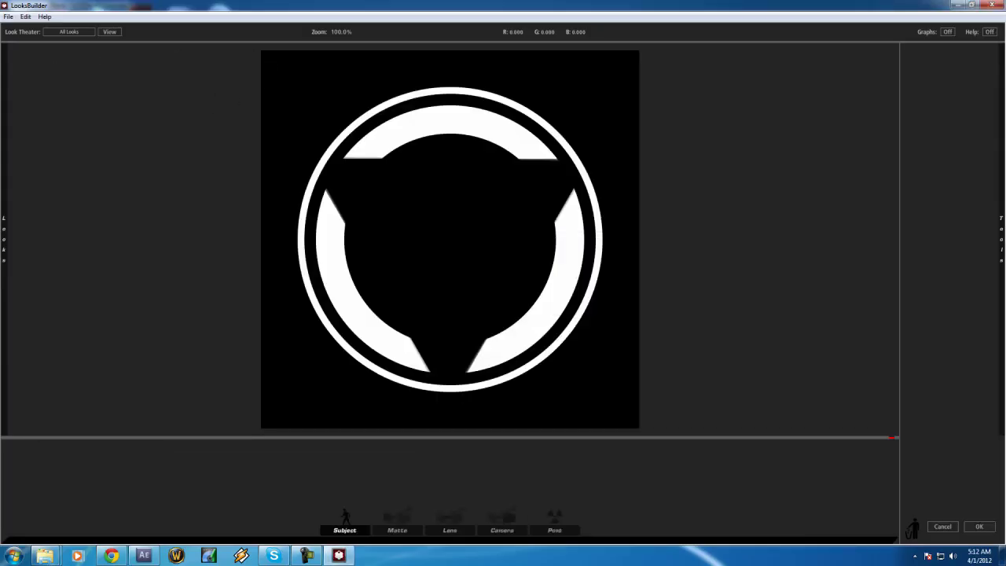
pyautogui.moveTo(6, 134)
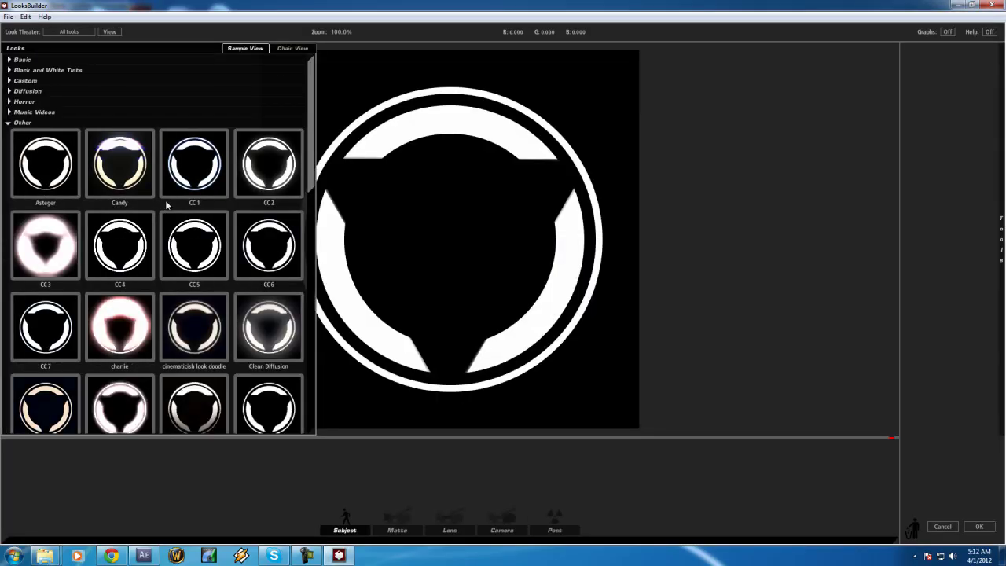
pyautogui.scroll(-1, 166, 206)
pyautogui.scroll(-4, 166, 206)
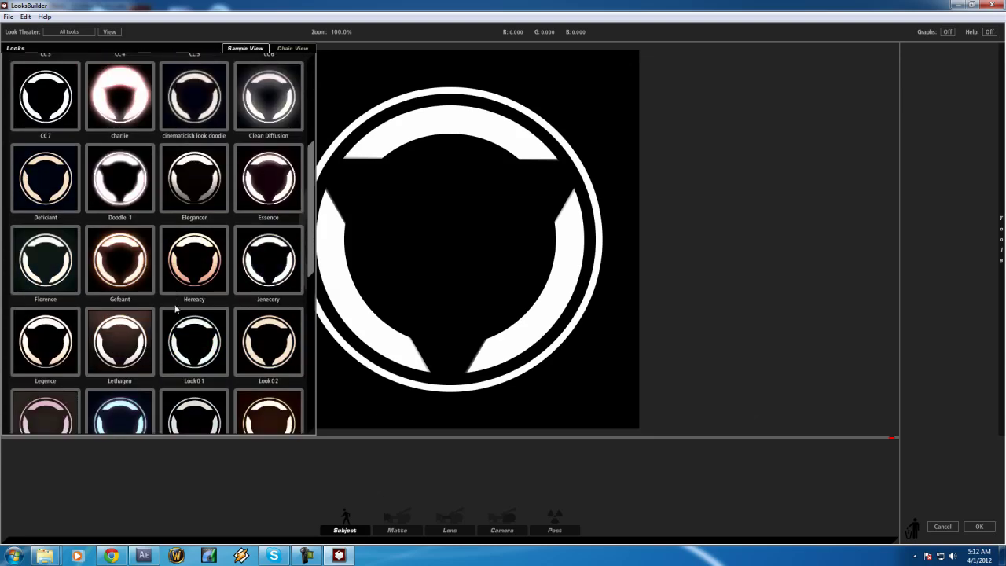
pyautogui.scroll(-4, 161, 308)
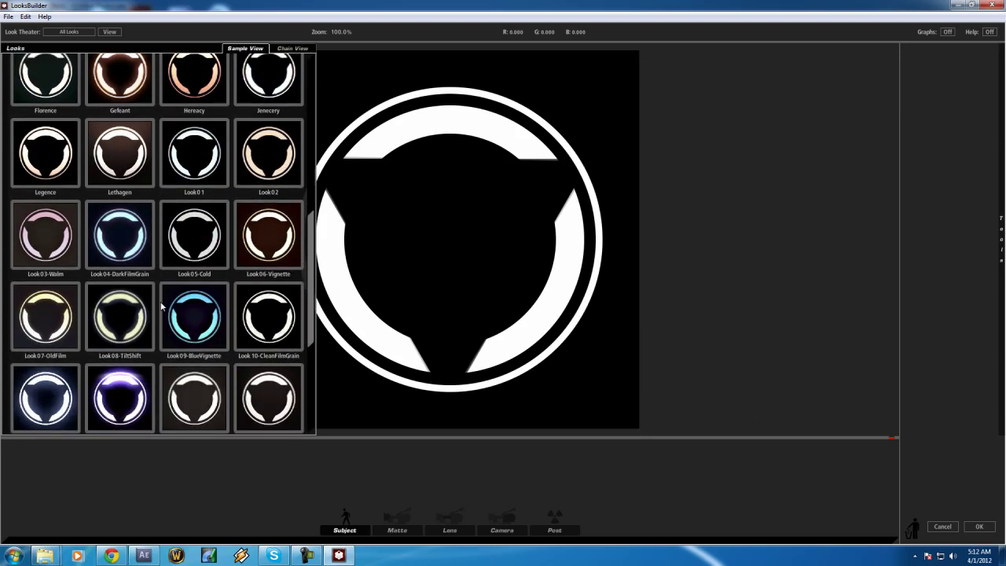
pyautogui.scroll(-1, 161, 302)
pyautogui.scroll(-3, 162, 301)
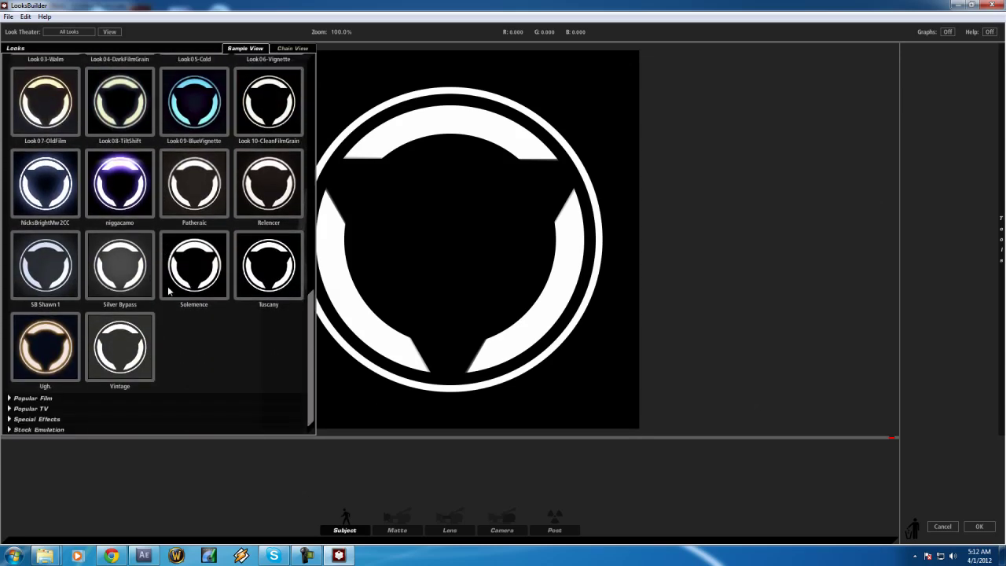
pyautogui.scroll(3, 135, 311)
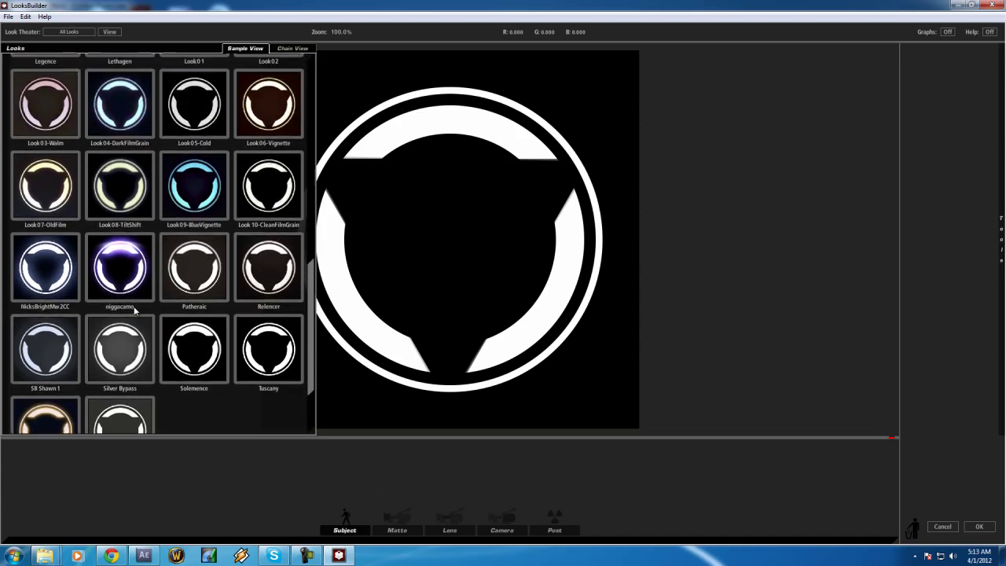
pyautogui.scroll(1, 61, 291)
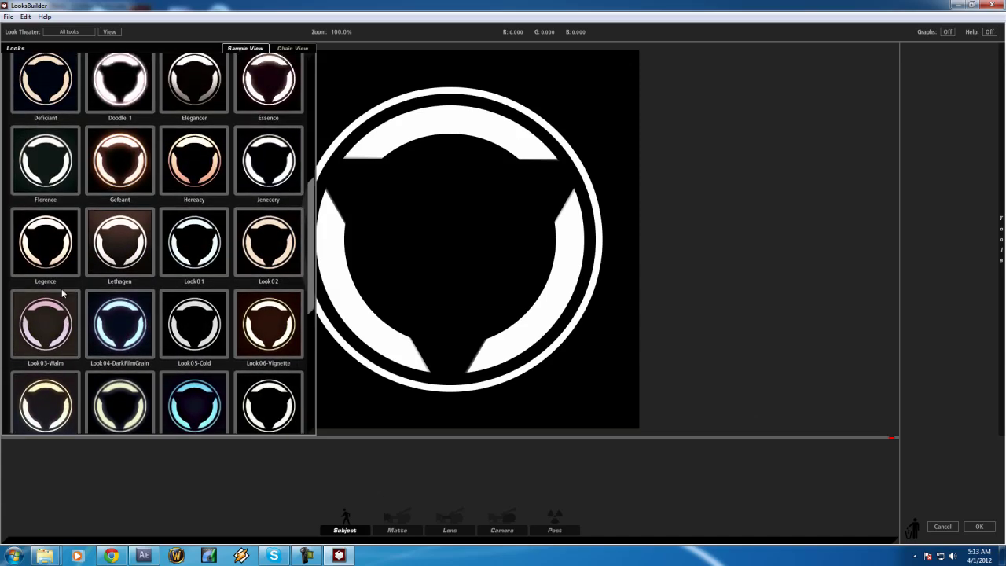
pyautogui.click(119, 168)
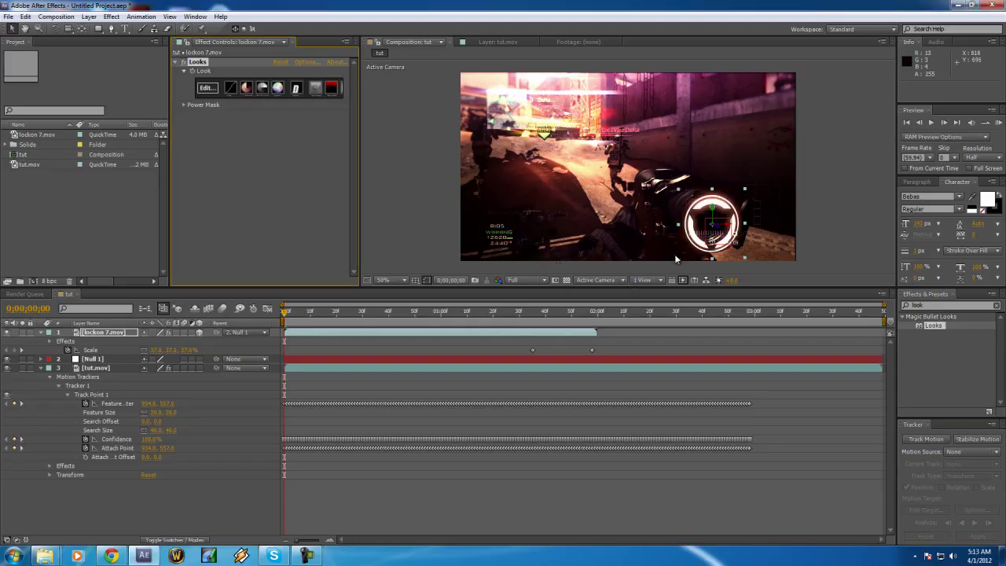
# Check the graded lock-on graphic along the timeline, and select lockon 7.mov at 0;00;00;20 with the Pen tool active
pyautogui.click(456, 314)
pyautogui.moveTo(284, 312)
pyautogui.mouseDown()
pyautogui.moveTo(357, 314)
pyautogui.moveTo(287, 314)
pyautogui.mouseUp()
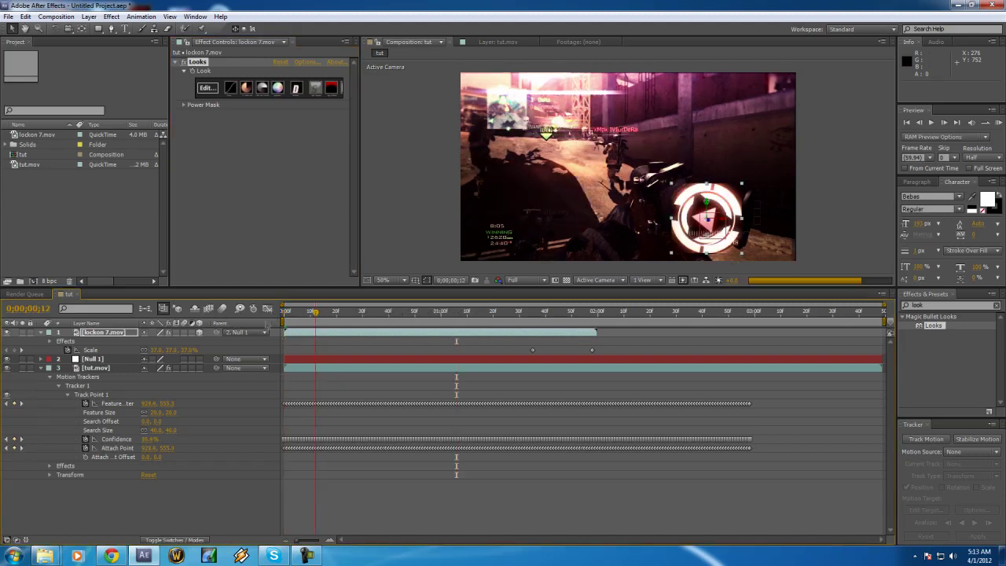
pyautogui.click(335, 314)
pyautogui.click(364, 314)
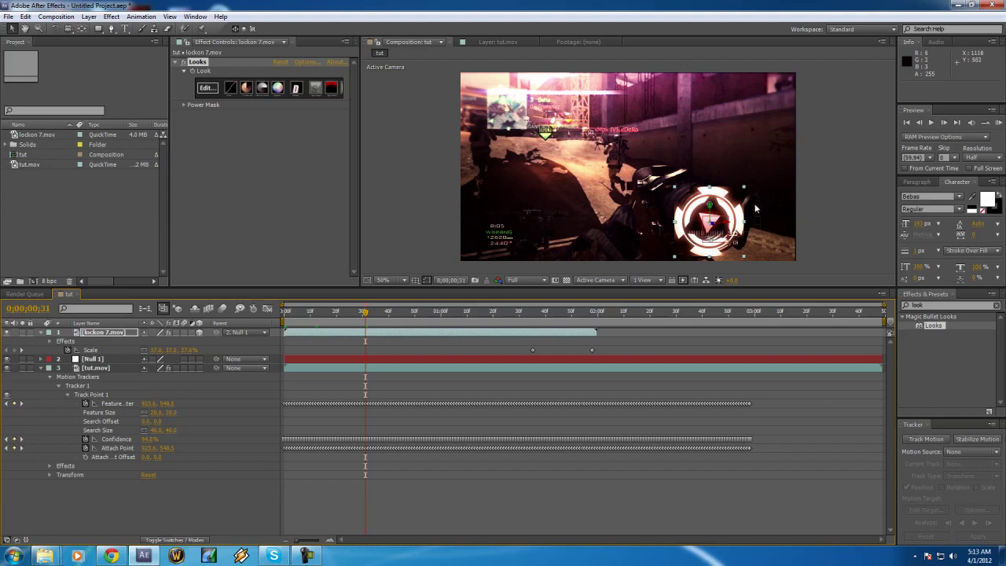
pyautogui.click(371, 229)
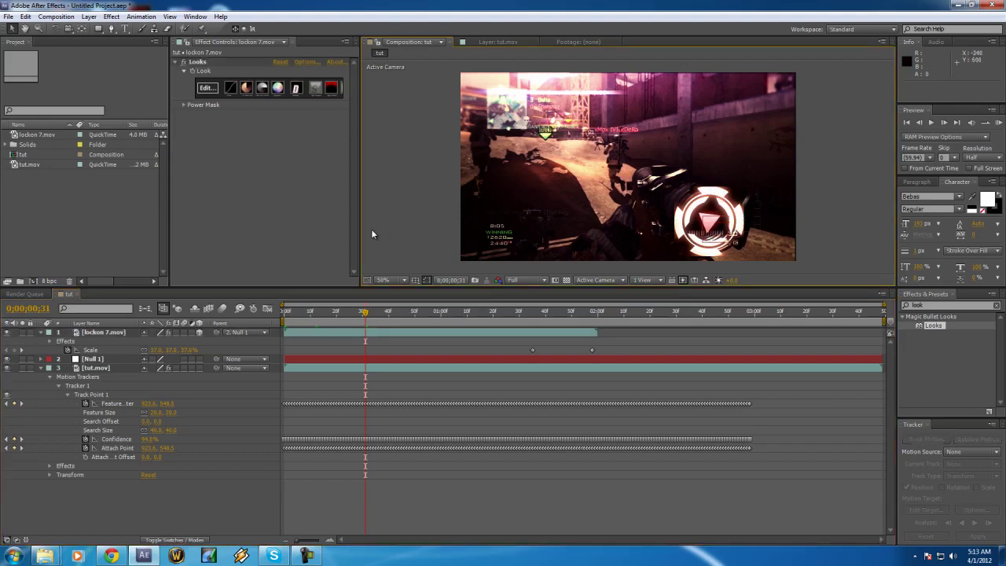
pyautogui.click(727, 215)
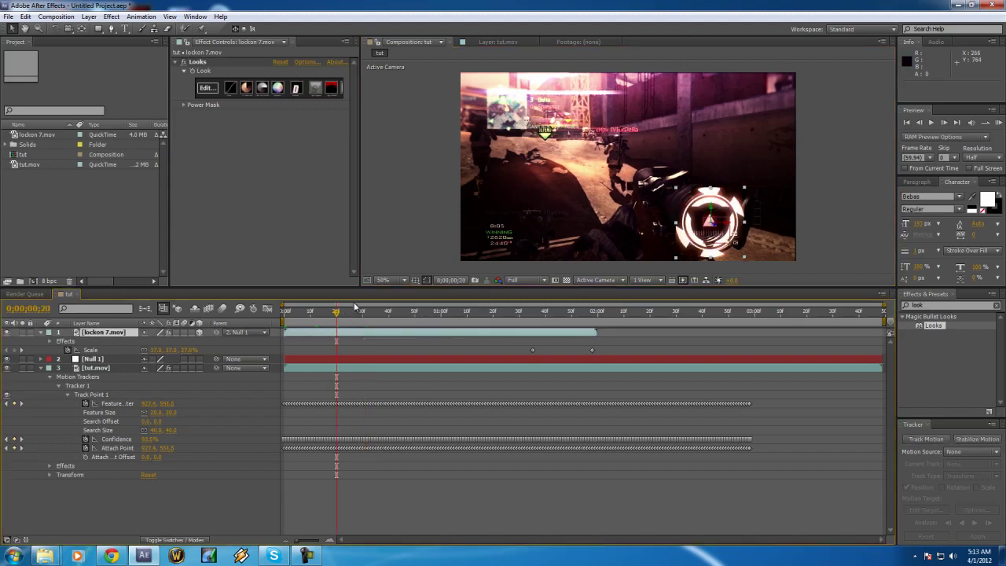
pyautogui.click(111, 29)
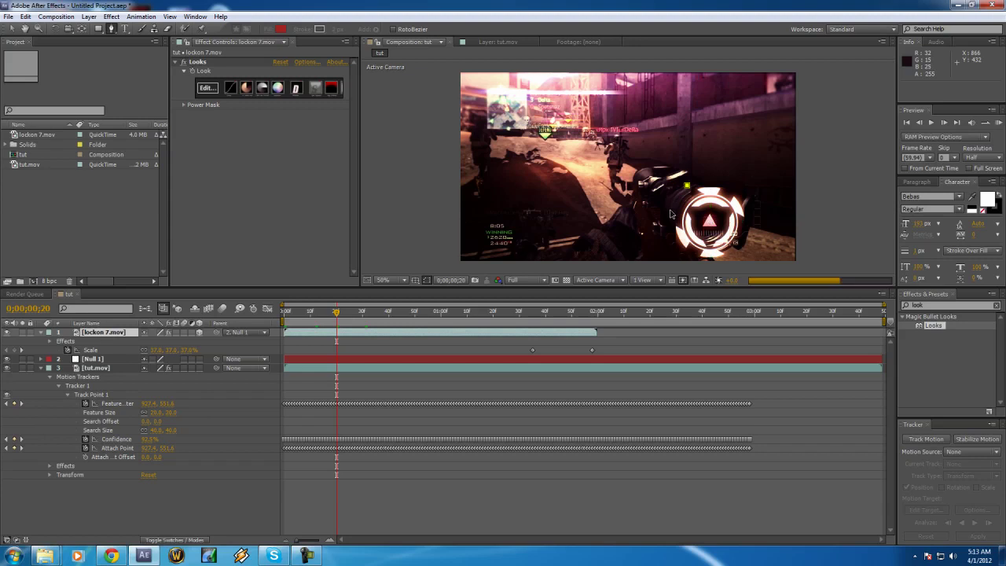
pyautogui.click(686, 186)
pyautogui.click(669, 212)
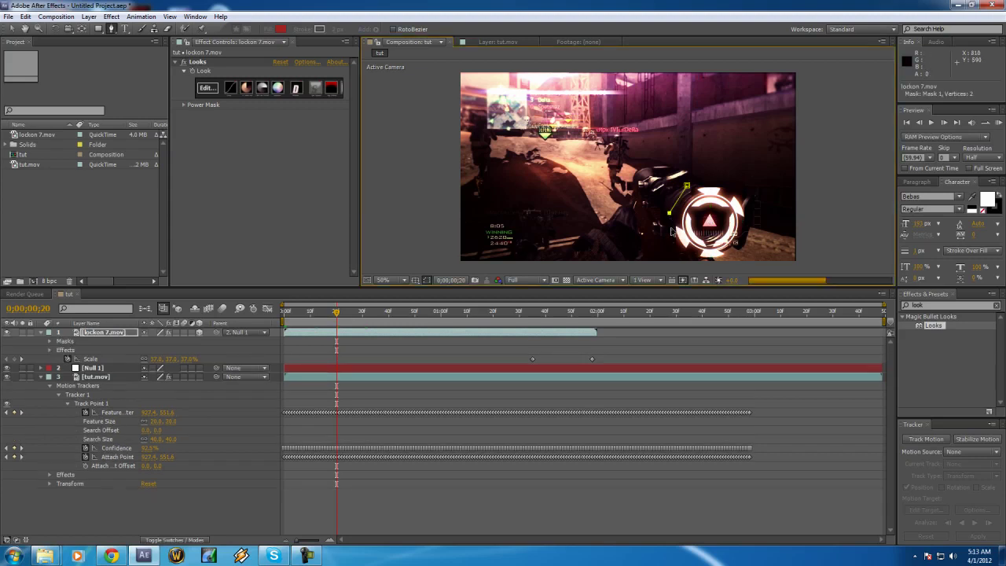
pyautogui.hotkey('ctrl', 'z')
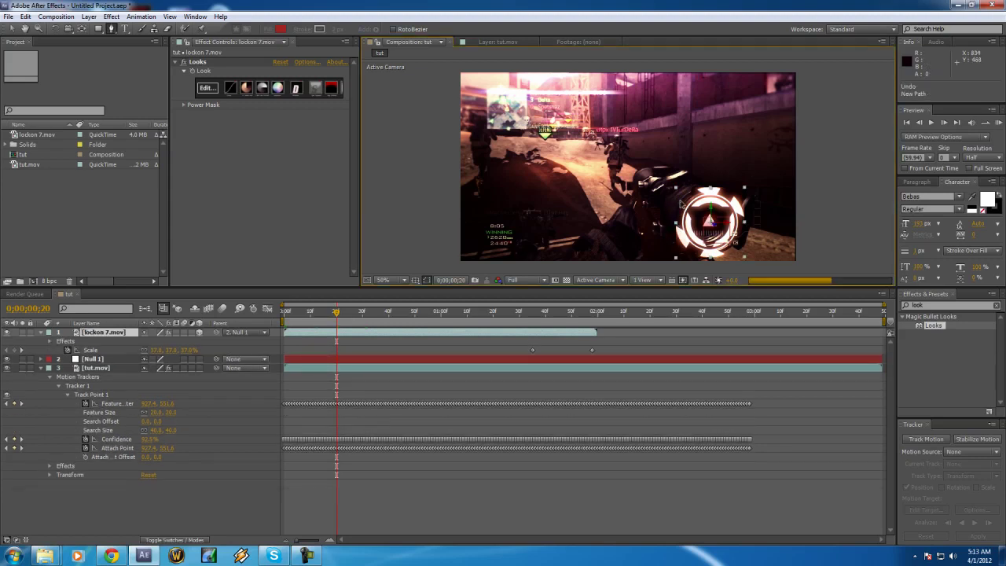
# Draw a closed 13-point mask around the round lock-on graphic on lockon 7.mov at 0;00;00;20
pyautogui.click(680, 200)
pyautogui.click(706, 191)
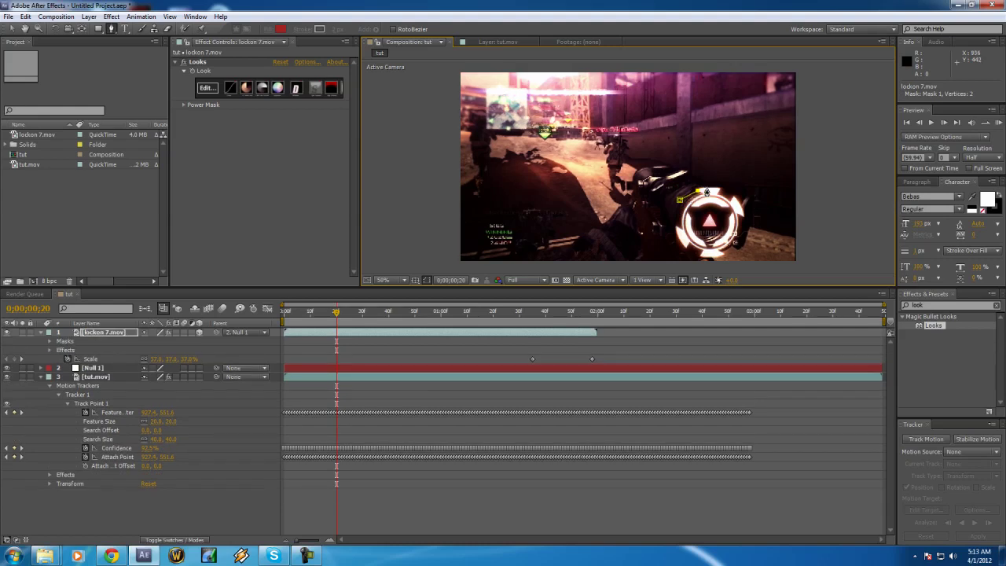
pyautogui.click(740, 202)
pyautogui.click(741, 244)
pyautogui.click(684, 253)
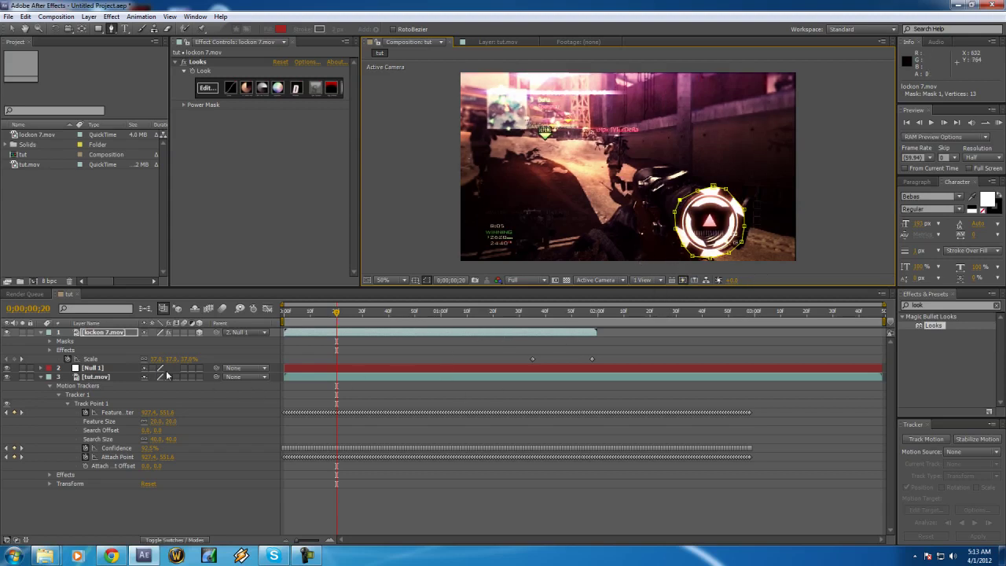
# Set the Mask Feather of the mask on lockon 7.mov to 100 pixels
pyautogui.click(111, 333)
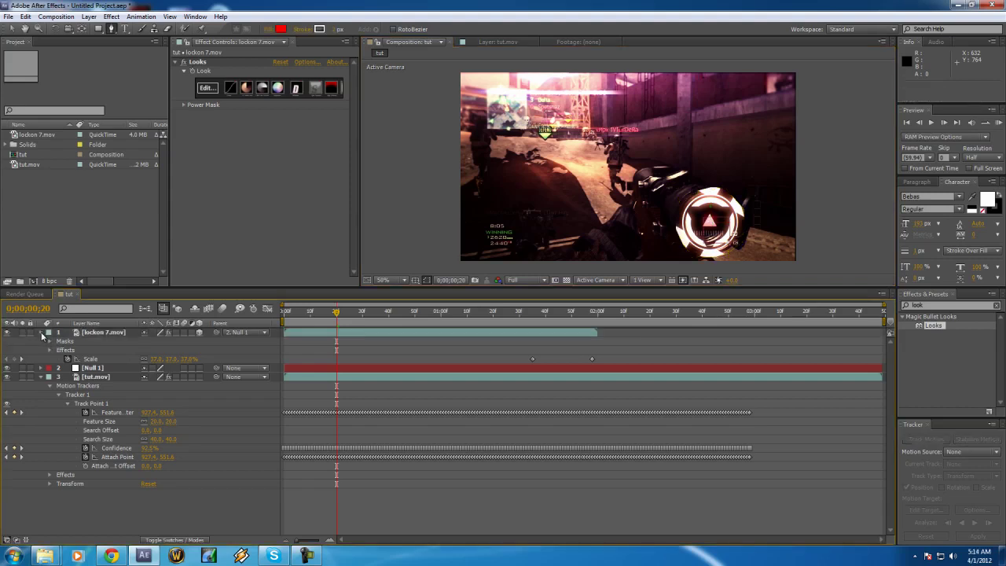
pyautogui.click(41, 332)
pyautogui.click(41, 332)
pyautogui.click(50, 342)
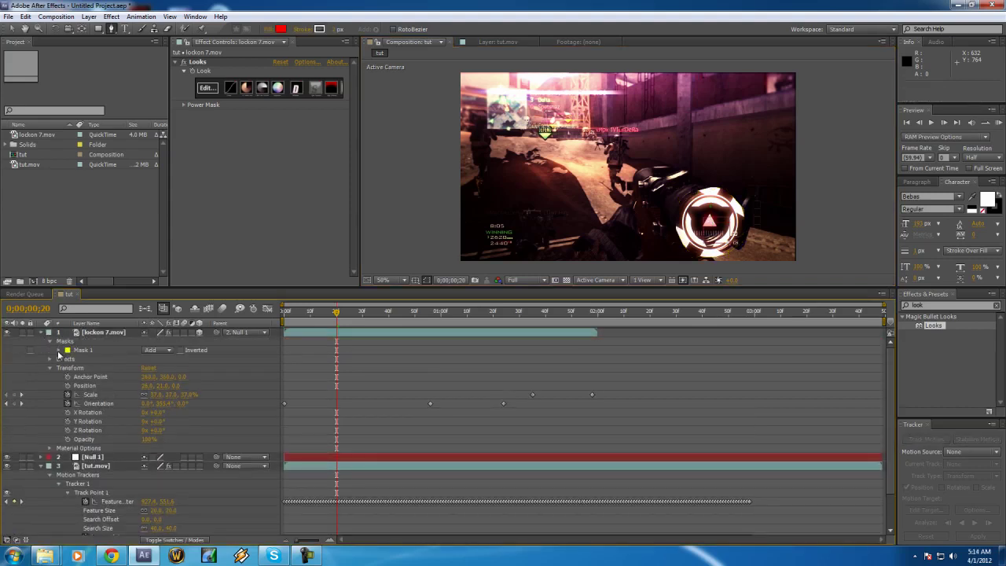
pyautogui.click(59, 350)
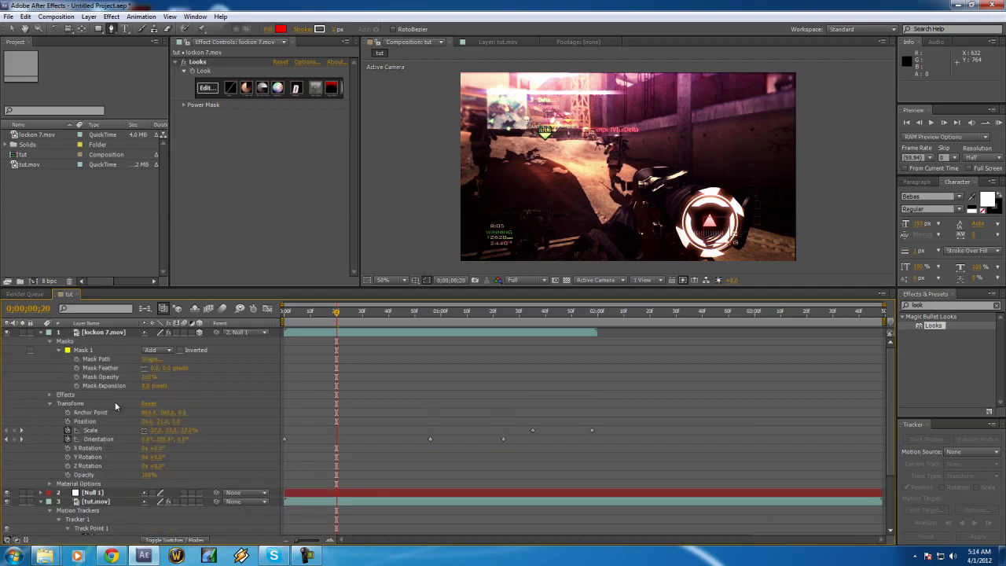
pyautogui.moveTo(165, 368); pyautogui.dragTo(182, 375)
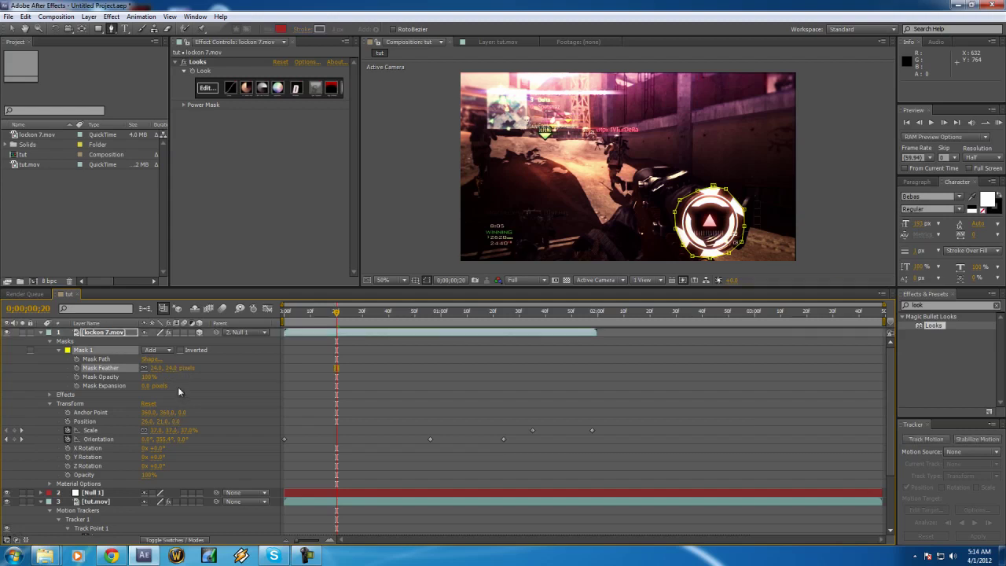
pyautogui.click(169, 367)
pyautogui.write('60')
pyautogui.press('Return')
pyautogui.moveTo(175, 367); pyautogui.dragTo(192, 366)
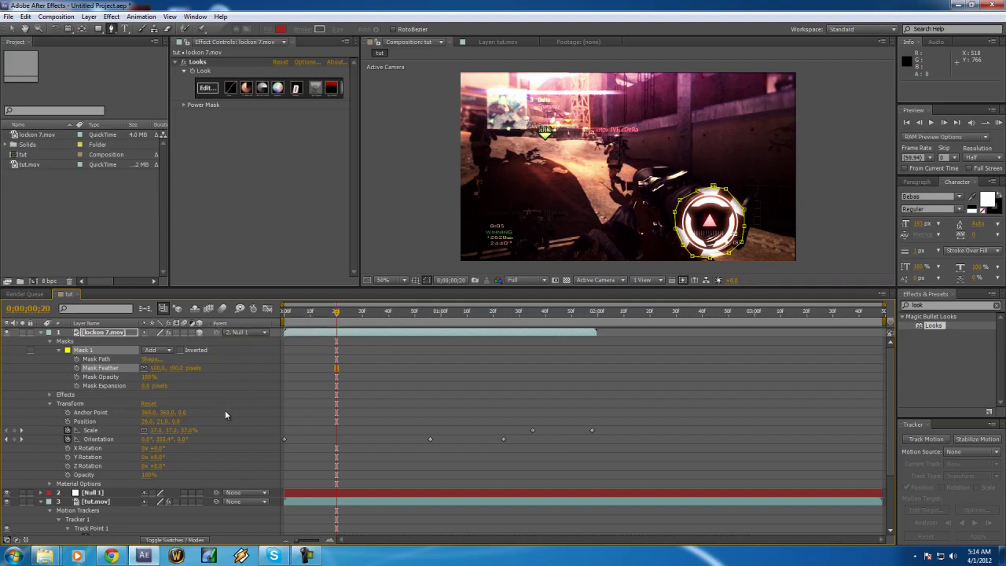
# Check the masked lock-on graphic at several frames up to 0;00;01;08 and play a RAM preview of the composition
pyautogui.click(283, 311)
pyautogui.click(426, 317)
pyautogui.click(462, 314)
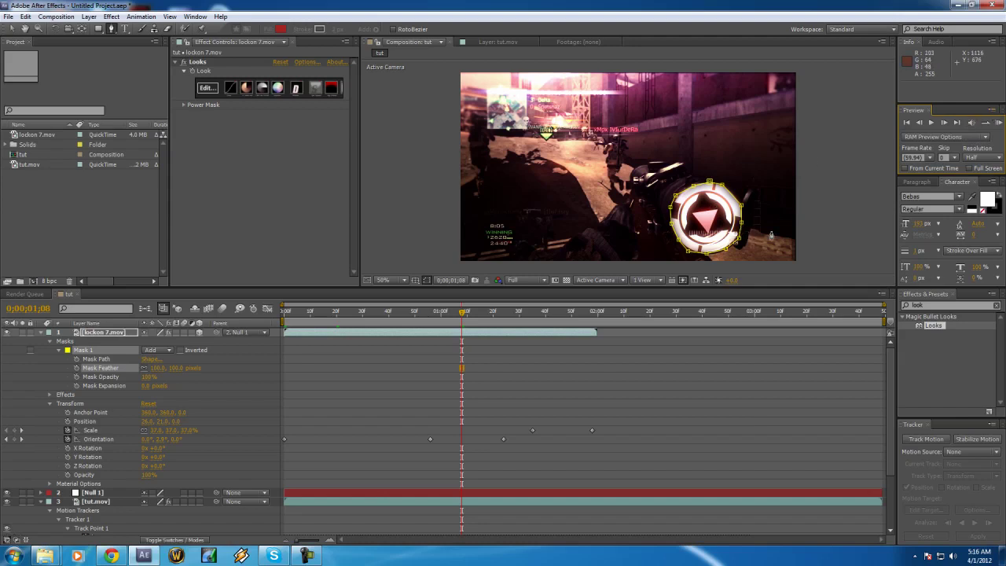
pyautogui.click(1000, 123)
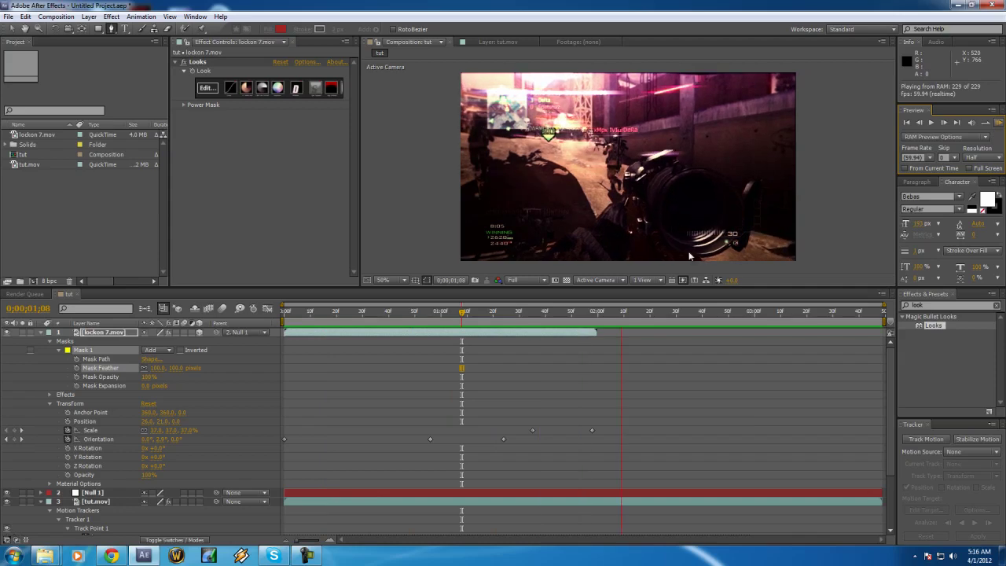
pyautogui.click(648, 207)
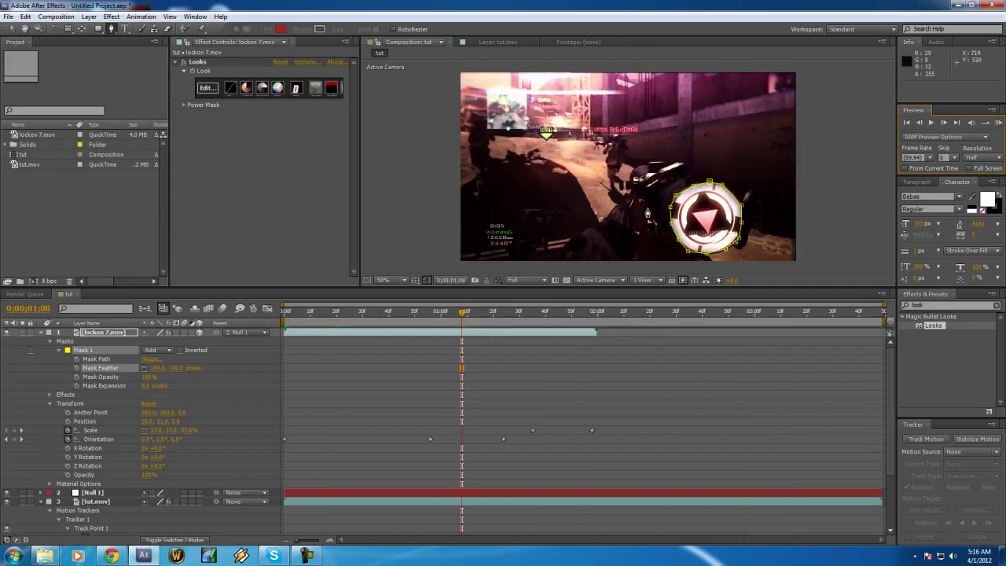